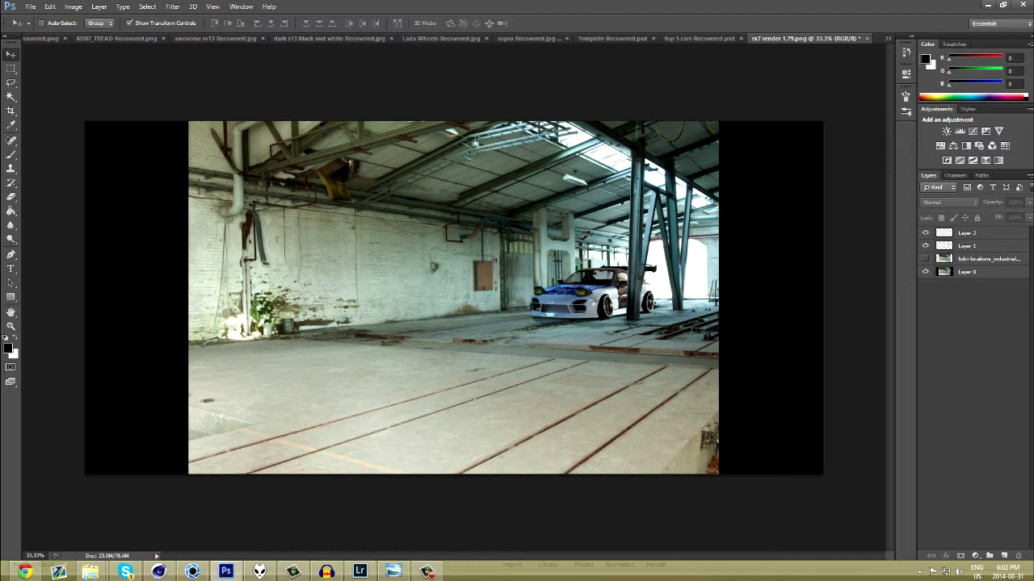
Compare the composite with the hdri-locations backplate layer shown and hidden, and check the original car render in KeyShot
{"action": "left_click", "coordinate": [925, 258]}
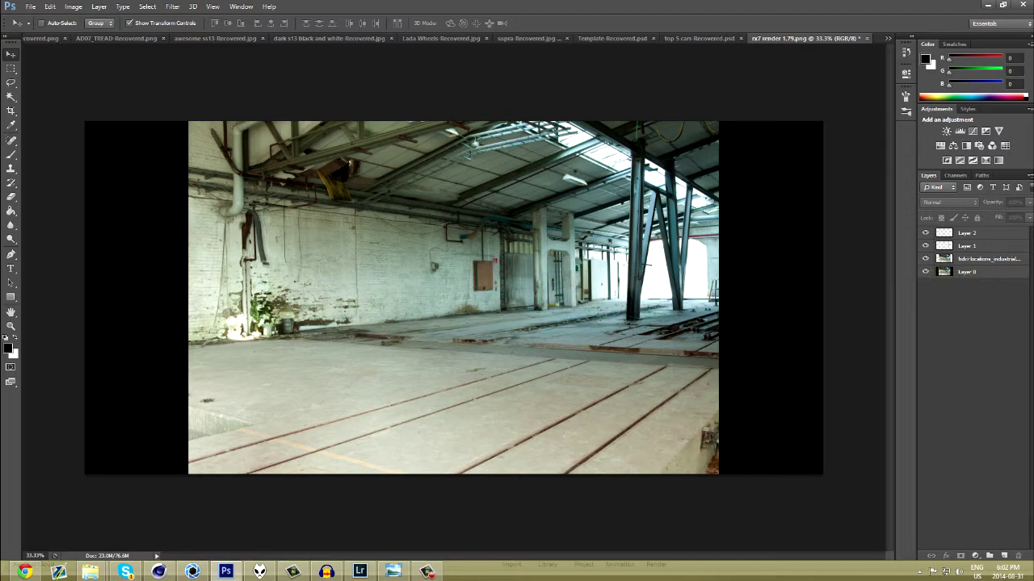
{"action": "left_click", "coordinate": [926, 259]}
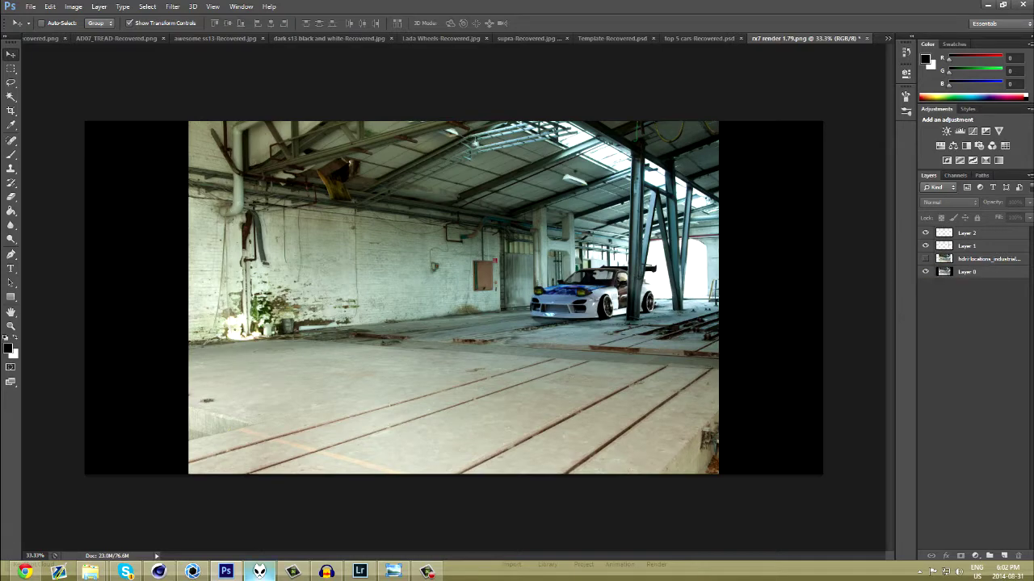
{"action": "left_click", "coordinate": [192, 572]}
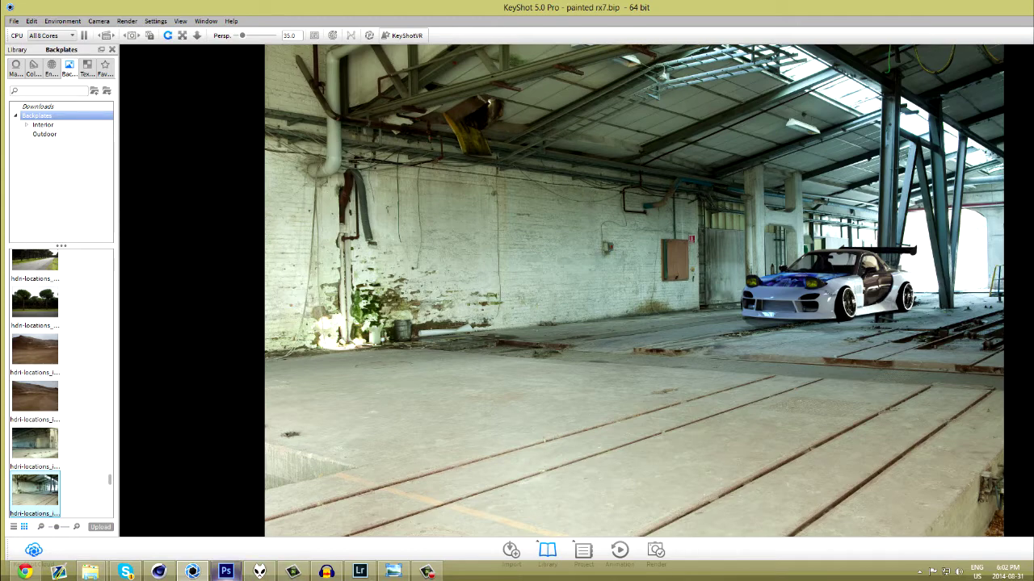
{"action": "left_click", "coordinate": [226, 505]}
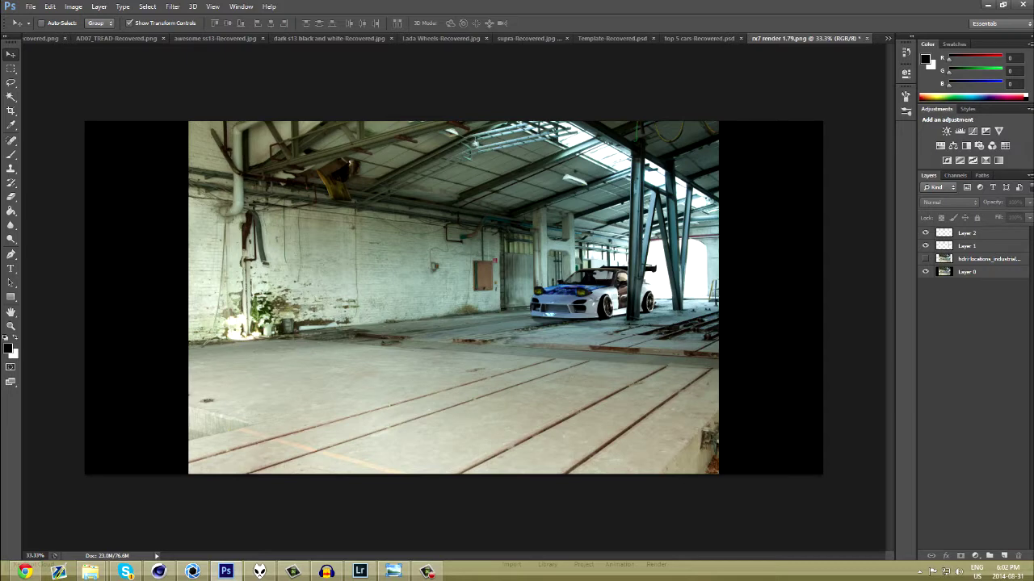
Show and hide the backplate layer, Layer 1 and Layer 2 to examine what each contributes to the composite
{"action": "left_click", "coordinate": [925, 258]}
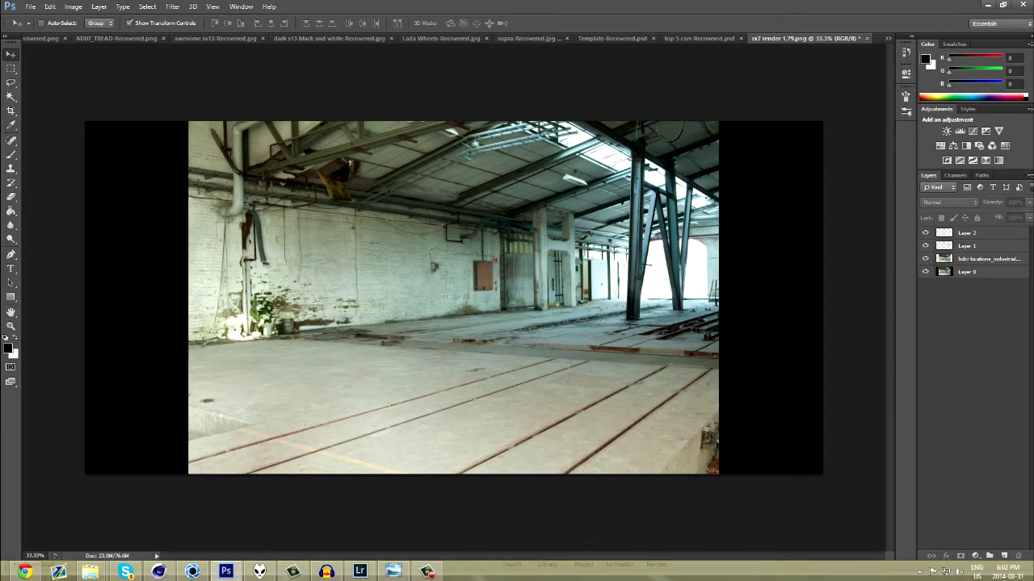
{"action": "left_click", "coordinate": [925, 258]}
{"action": "left_click", "coordinate": [926, 245]}
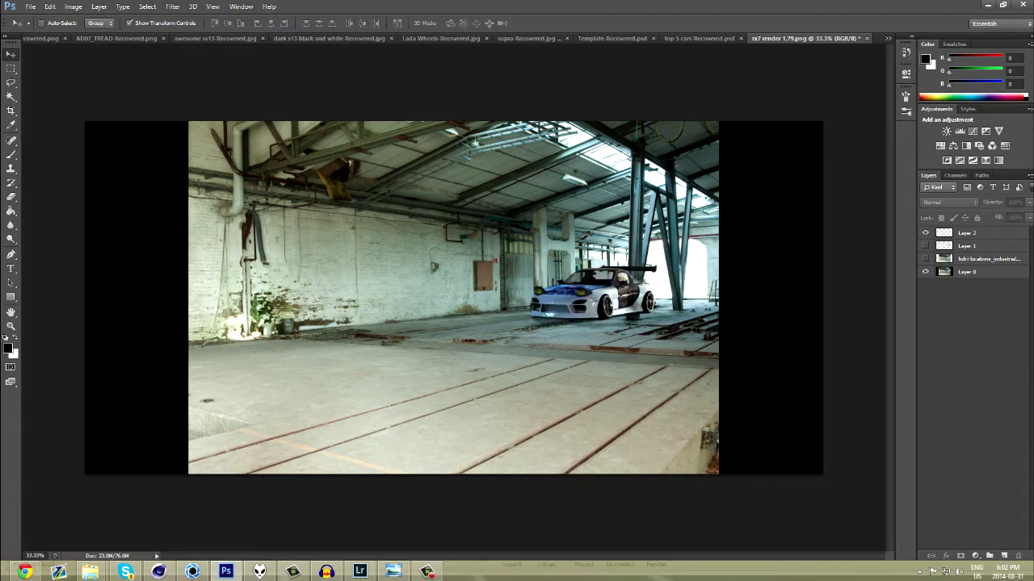
{"action": "left_click", "coordinate": [926, 233]}
{"action": "left_click", "coordinate": [926, 232]}
{"action": "left_click", "coordinate": [926, 246]}
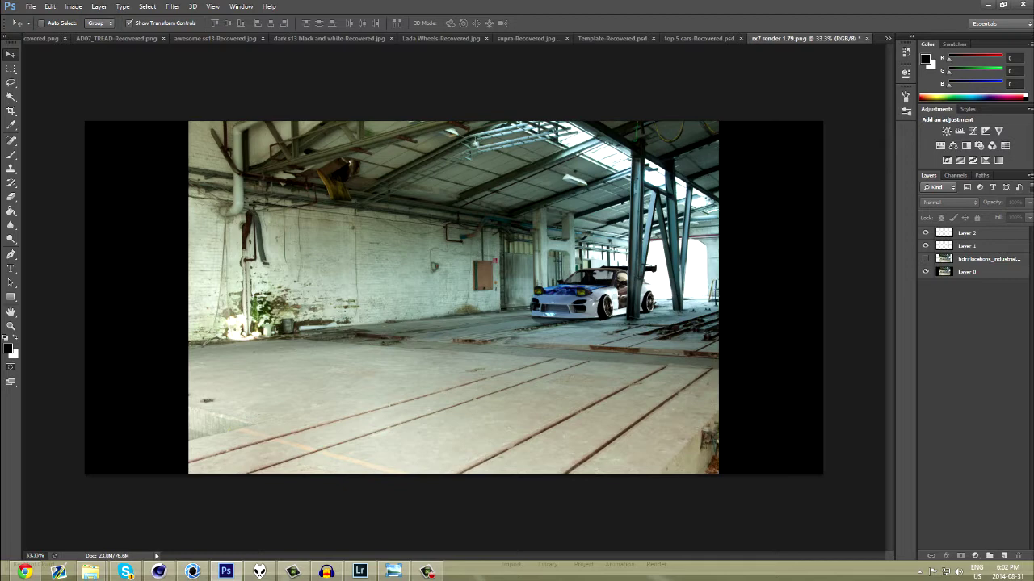
Start saving the composite to the Desktop as a new file in PNG format
{"action": "left_click", "coordinate": [1031, 572]}
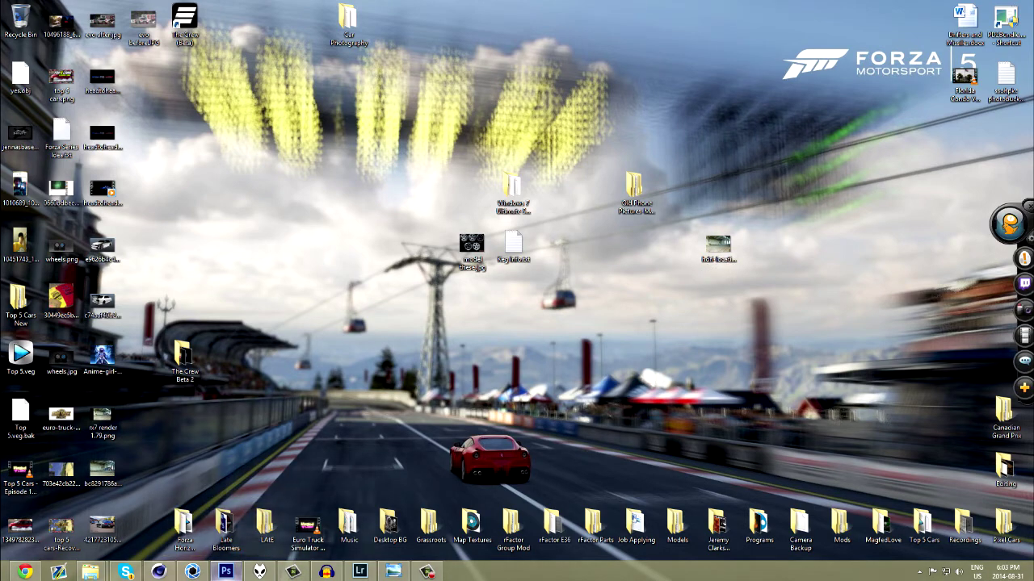
{"action": "left_click", "coordinate": [226, 572]}
{"action": "left_click", "coordinate": [30, 6]}
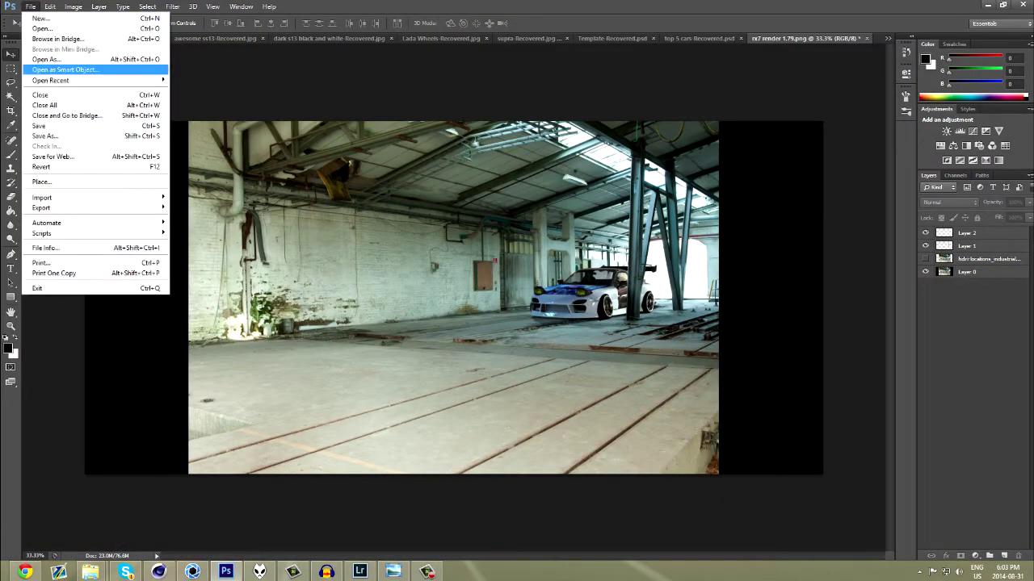
{"action": "left_click", "coordinate": [45, 136]}
{"action": "left_click", "coordinate": [807, 336]}
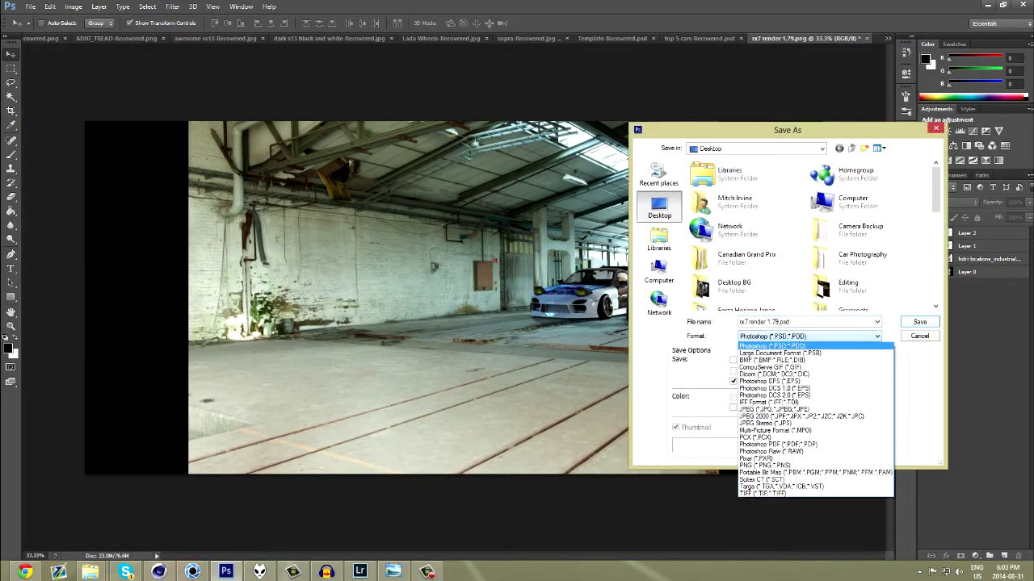
{"action": "left_click", "coordinate": [807, 465]}
Name the file rx7photoshop and save it with Smallest / Slow compression and no interlacing
{"action": "left_click", "coordinate": [765, 322]}
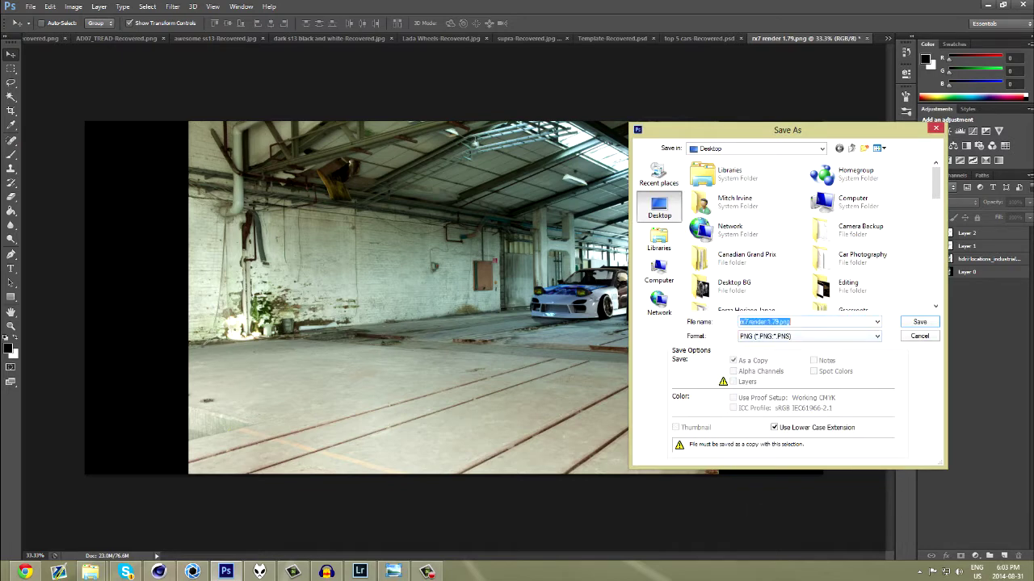
{"action": "type", "text": "rx67"}
{"action": "key", "text": "BackSpace"}
{"action": "key", "text": "BackSpace"}
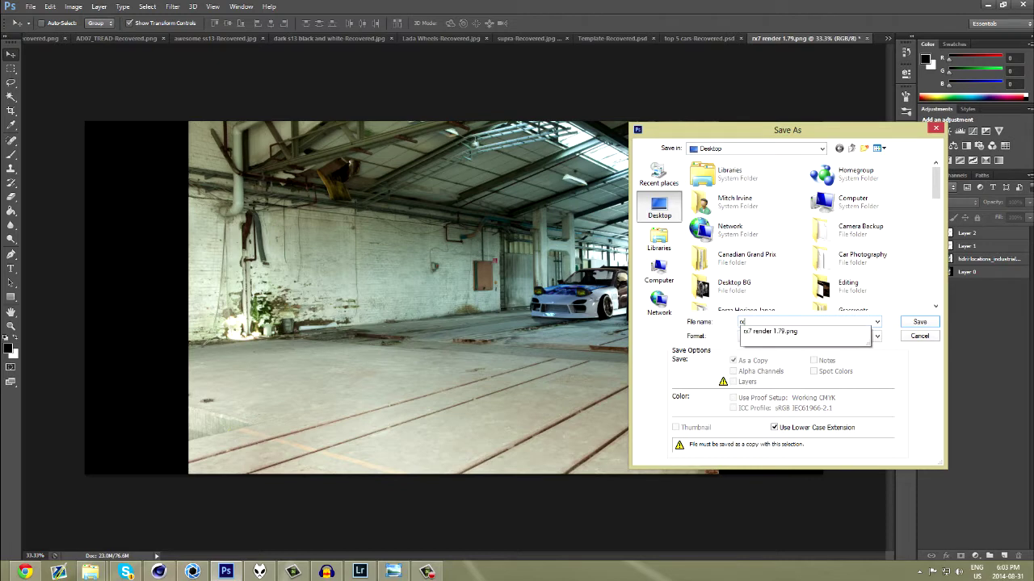
{"action": "type", "text": "7ph"}
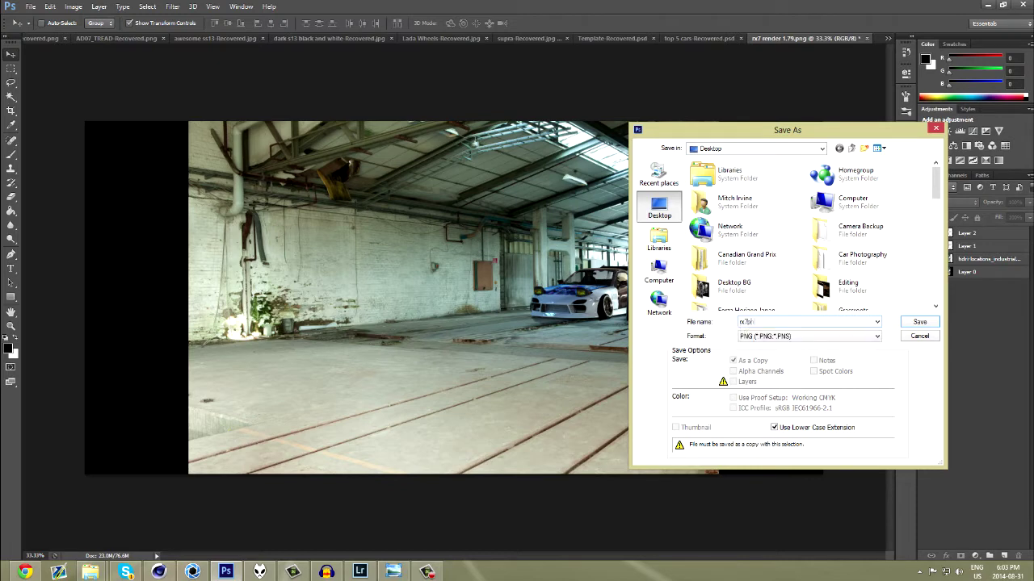
{"action": "type", "text": "otha"}
{"action": "key", "text": "BackSpace"}
{"action": "key", "text": "BackSpace"}
{"action": "type", "text": "ahoshop"}
{"action": "key", "text": "Return"}
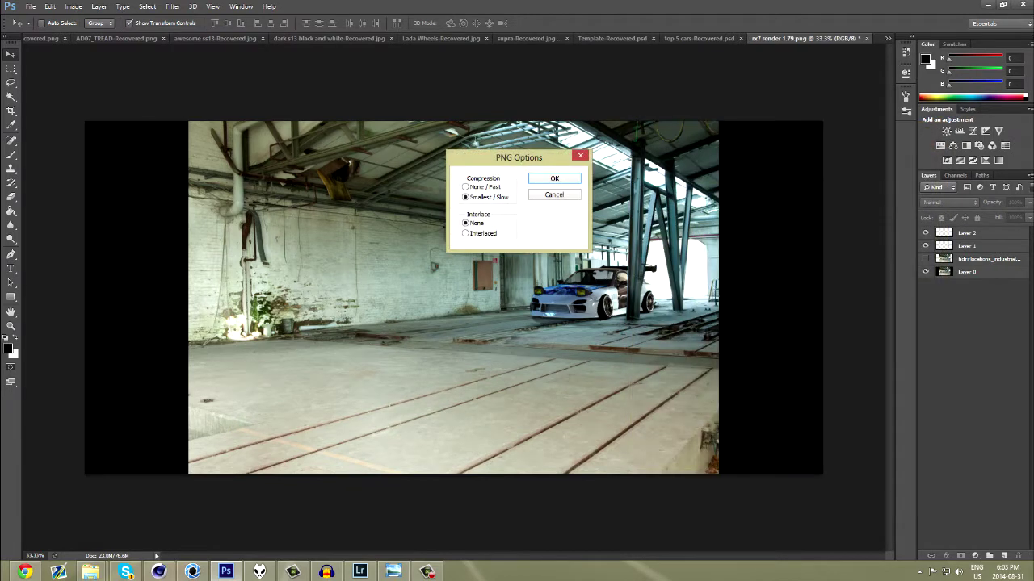
{"action": "key", "text": "Return"}
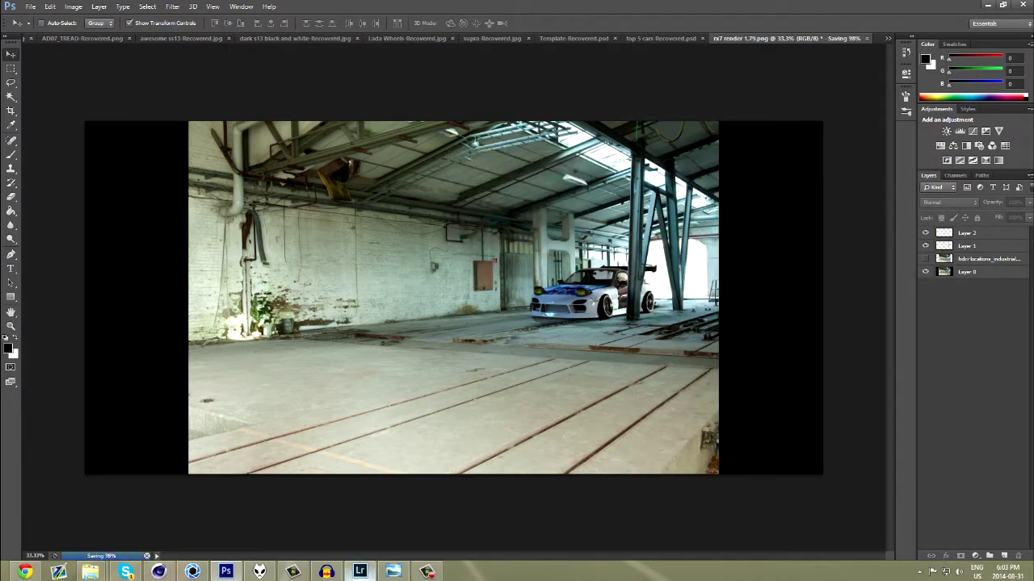
Switch to Lightroom and import only rx7photoshop.png from the Desktop folder into the catalog
{"action": "left_click", "coordinate": [360, 572]}
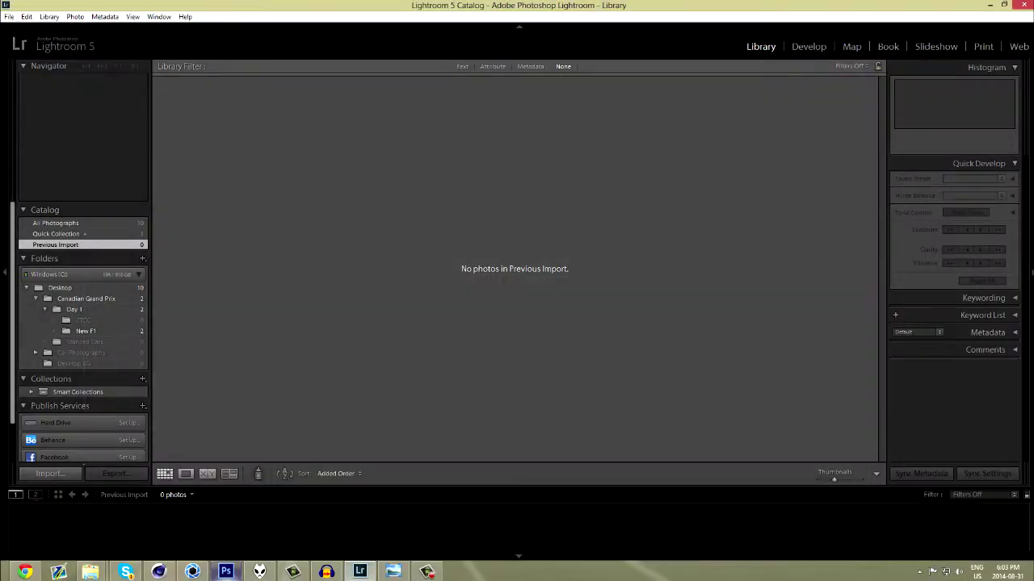
{"action": "left_click", "coordinate": [226, 572]}
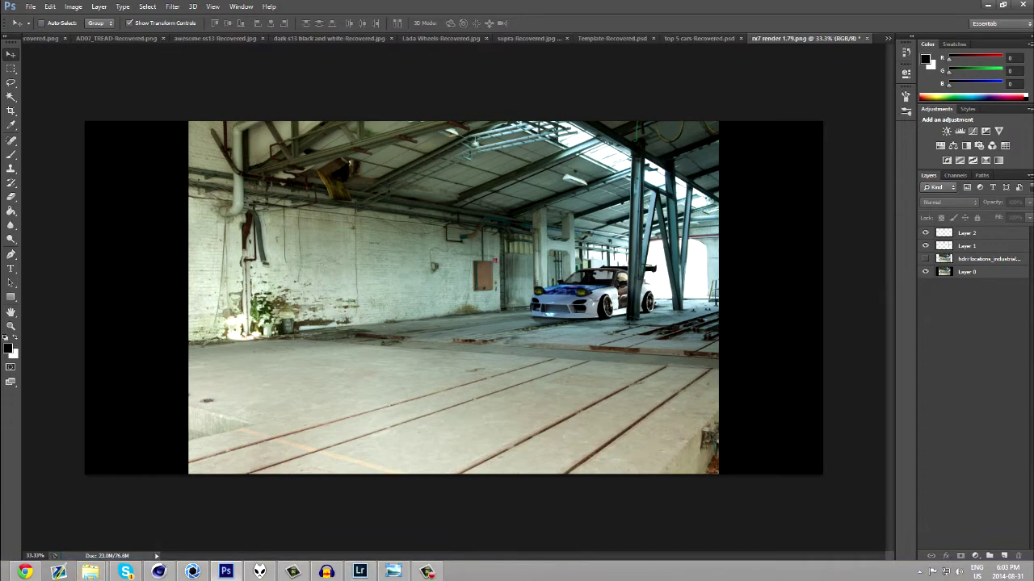
{"action": "left_click", "coordinate": [360, 572]}
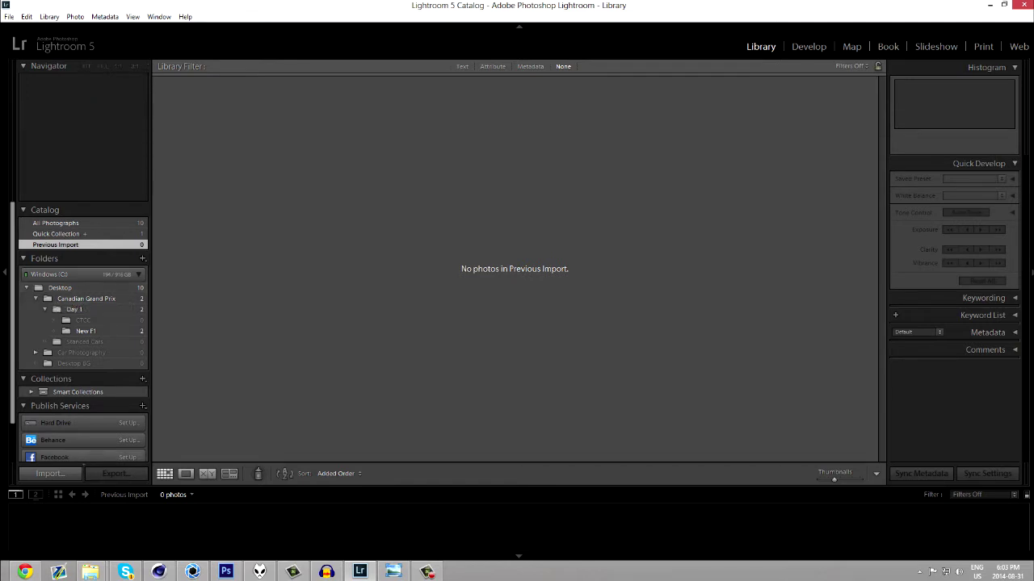
{"action": "left_click", "coordinate": [50, 473]}
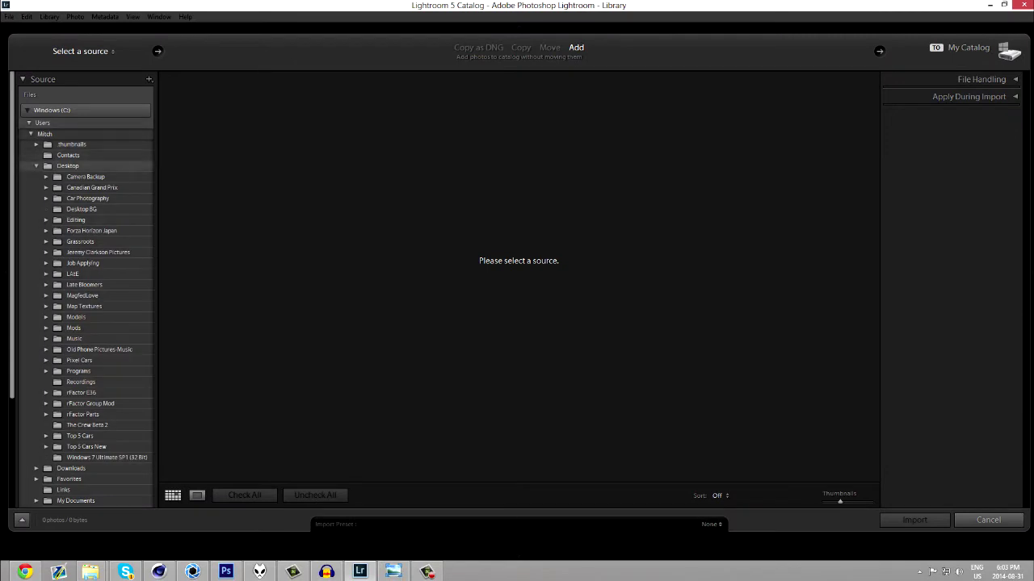
{"action": "left_click", "coordinate": [68, 166]}
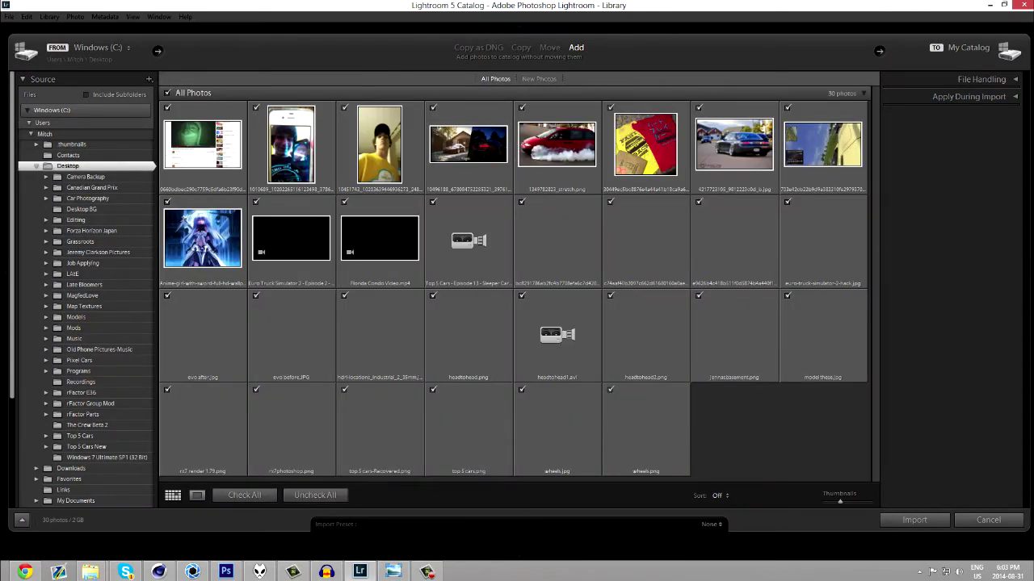
{"action": "left_click", "coordinate": [167, 93]}
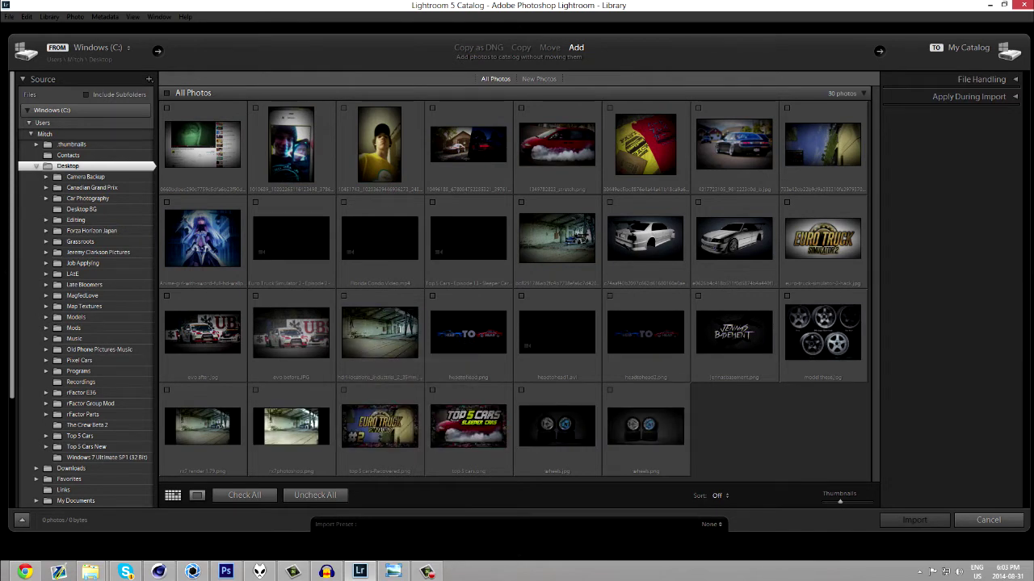
{"action": "left_click", "coordinate": [291, 426]}
{"action": "key", "text": "Return"}
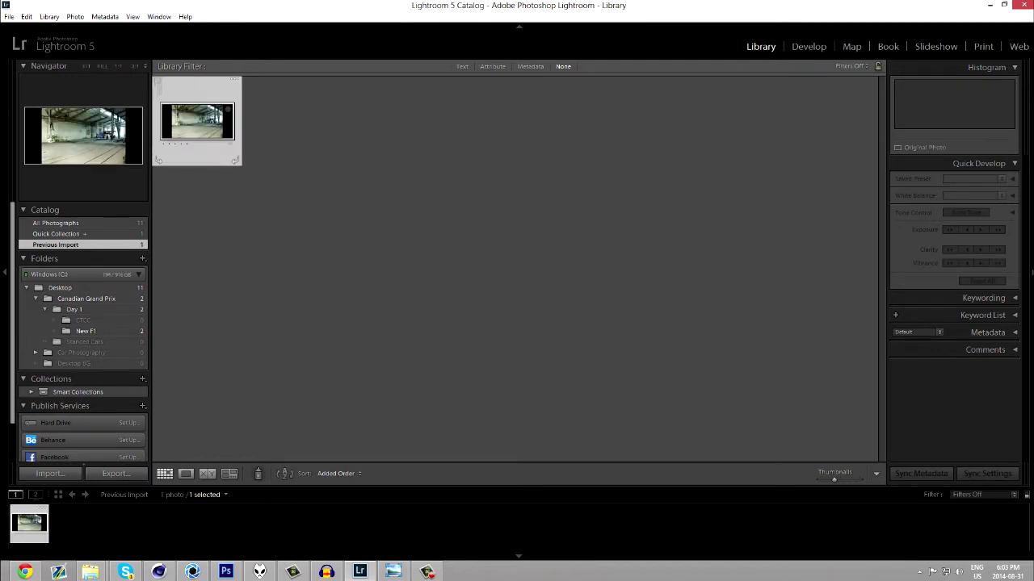
Open the photo for developing and crop away the black side bars and the lower part of the floor
{"action": "left_click", "coordinate": [809, 46]}
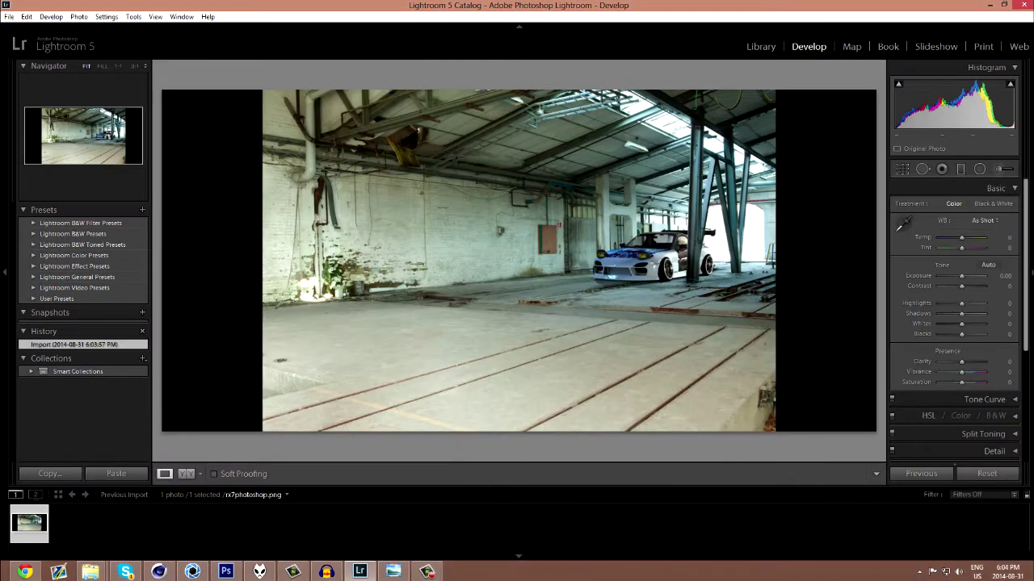
{"action": "key", "text": "r"}
{"action": "left_click_drag", "start_coordinate": [877, 260], "coordinate": [823, 260]}
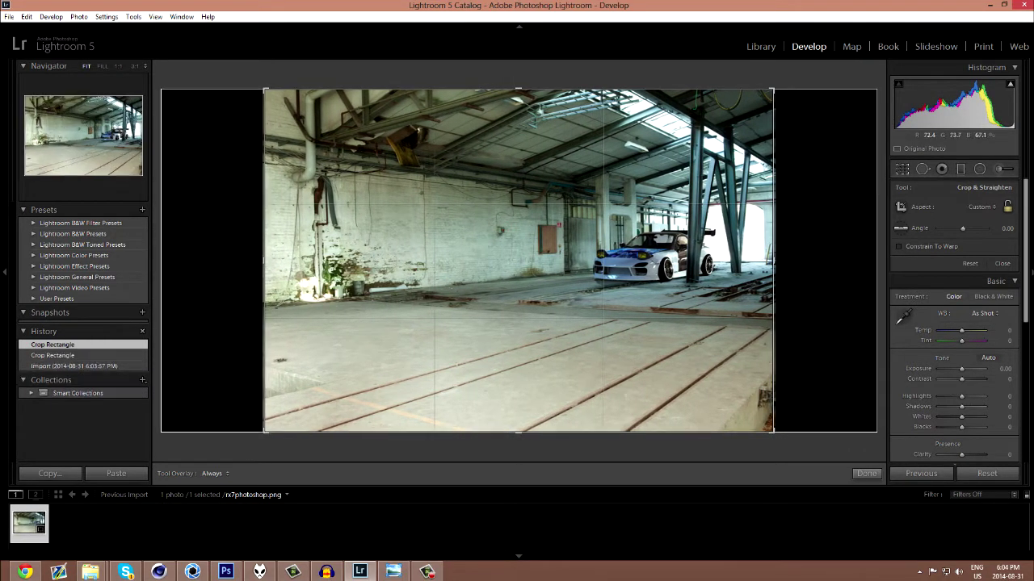
{"action": "left_click_drag", "start_coordinate": [519, 431], "coordinate": [518, 394]}
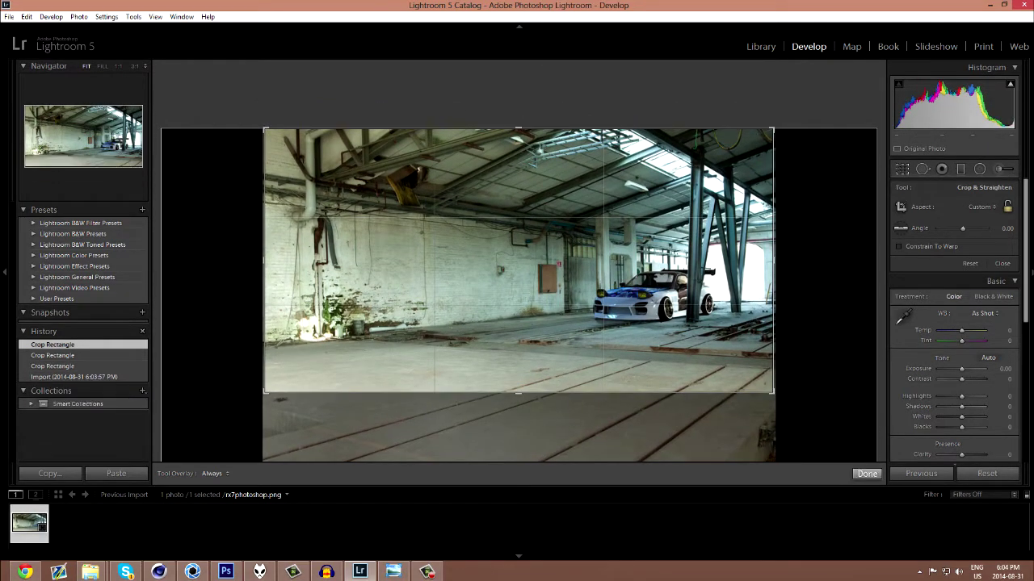
{"action": "left_click", "coordinate": [866, 473]}
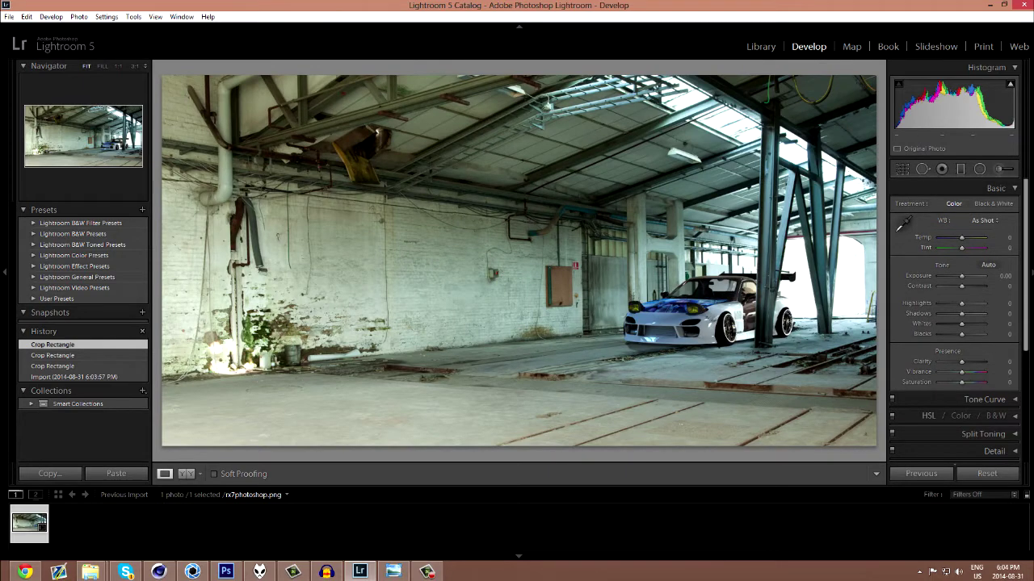
Set Exposure to -0.36, Contrast to +2, Highlights to -14, Shadows to -2 and Whites to +10
{"action": "left_click_drag", "start_coordinate": [961, 276], "coordinate": [961, 314]}
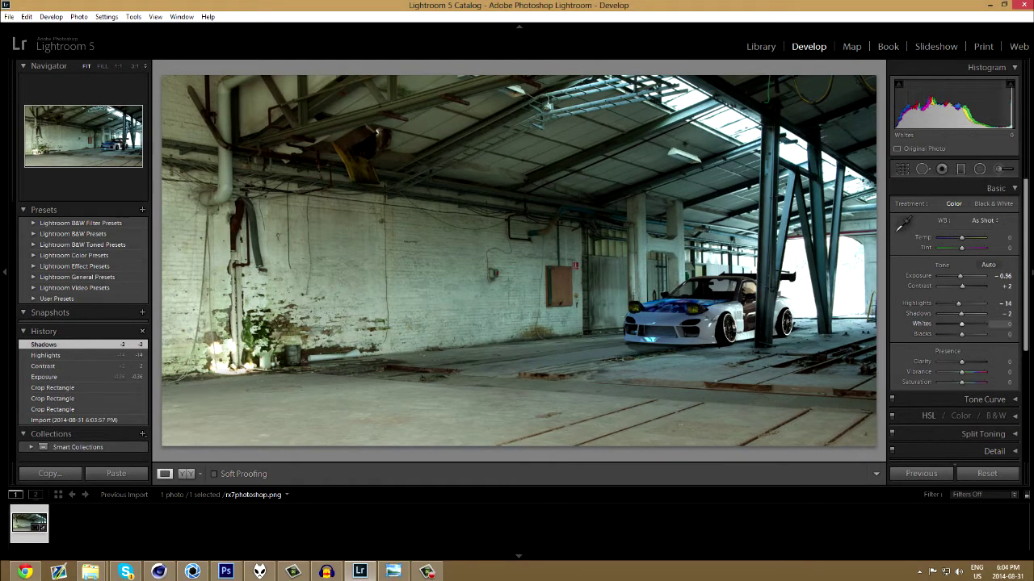
{"action": "left_click_drag", "start_coordinate": [962, 324], "coordinate": [938, 324]}
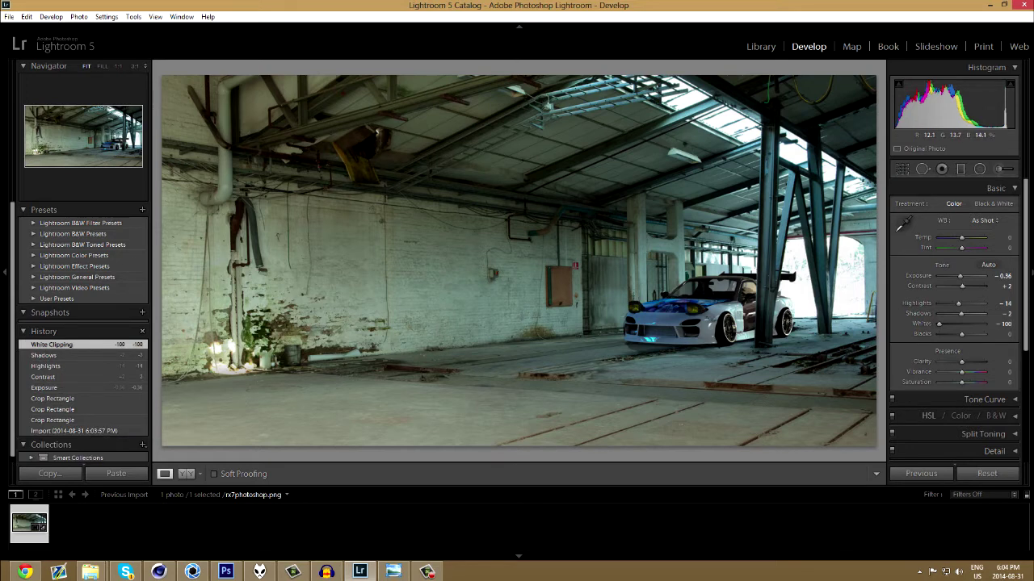
{"action": "left_click_drag", "start_coordinate": [939, 324], "coordinate": [964, 323]}
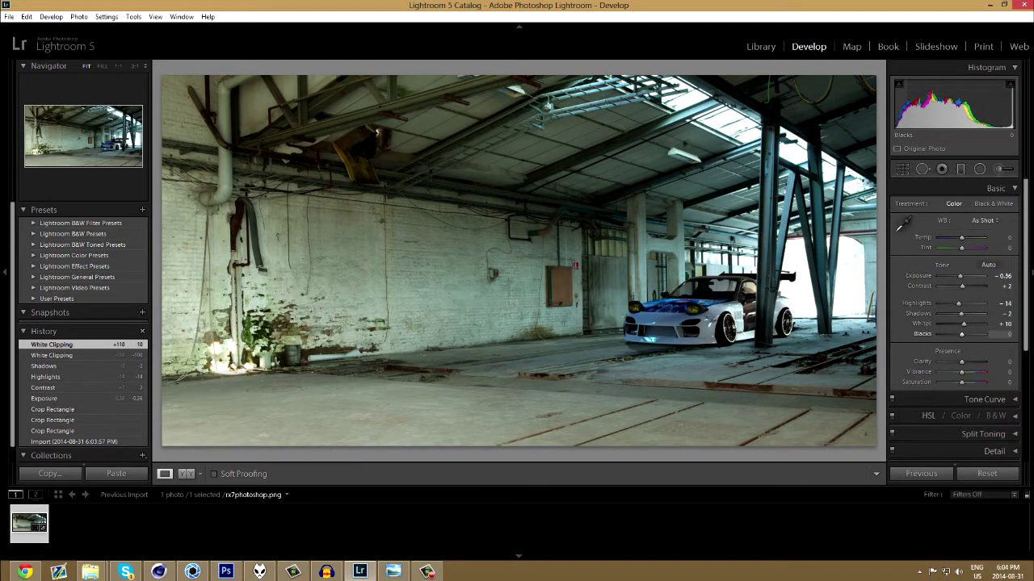
{"action": "mouse_move", "coordinate": [961, 335]}
{"action": "left_mouse_down"}
{"action": "mouse_move", "coordinate": [938, 334]}
{"action": "mouse_move", "coordinate": [961, 335]}
{"action": "left_mouse_up"}
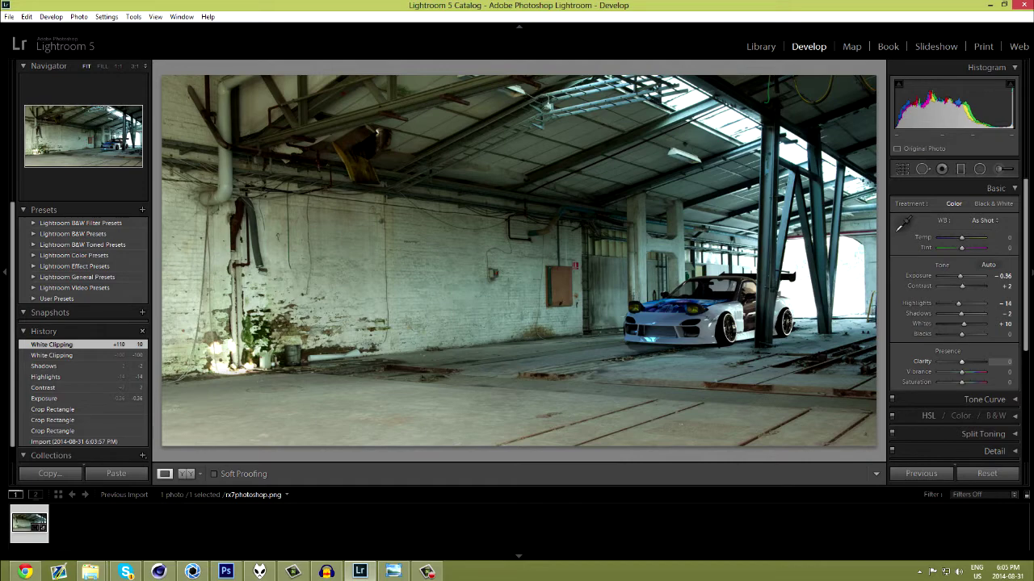
Set the photo's Clarity to +100, Vibrance to -33 and Saturation to +50
{"action": "left_click_drag", "start_coordinate": [961, 362], "coordinate": [984, 362]}
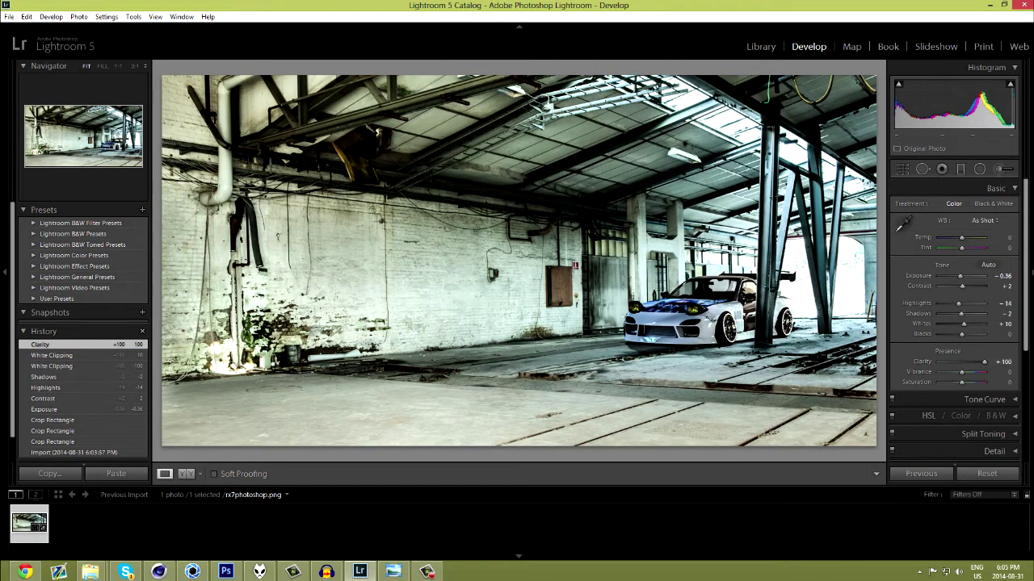
{"action": "left_click_drag", "start_coordinate": [961, 373], "coordinate": [968, 382]}
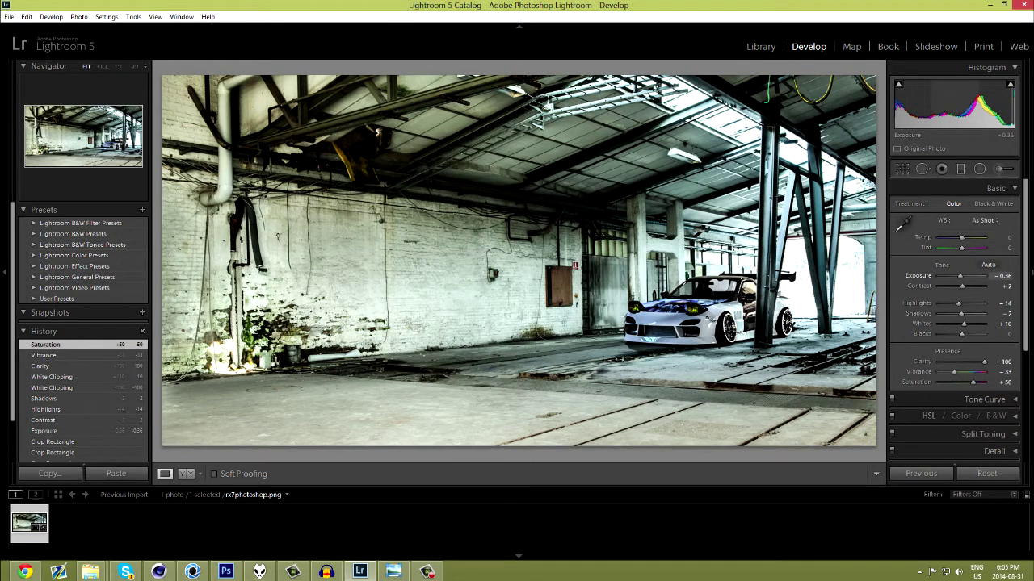
Readjust the tone with Contrast at 0, Highlights -19, Shadows -10, Whites 0 and Blacks +45
{"action": "left_click_drag", "start_coordinate": [959, 275], "coordinate": [984, 286]}
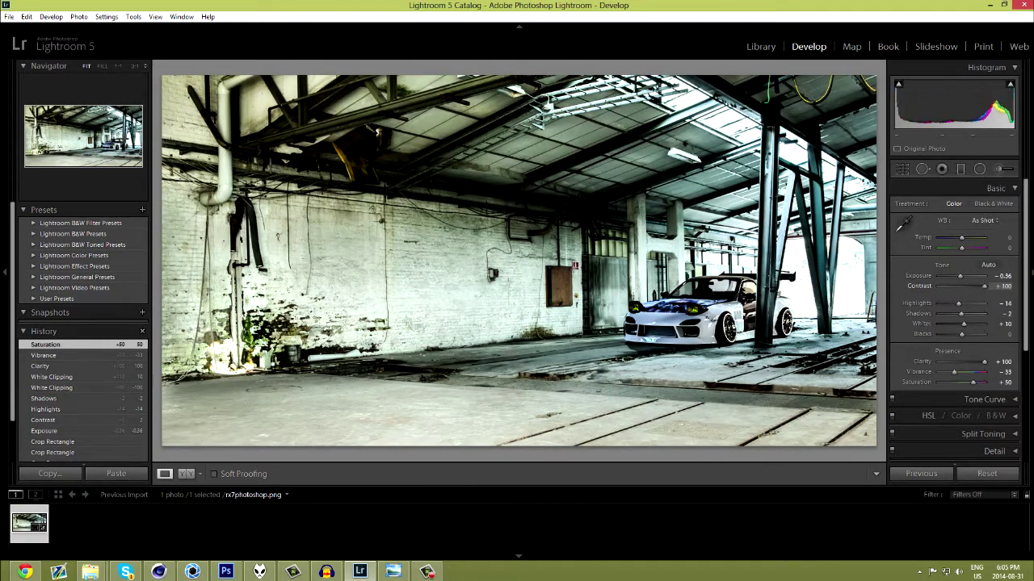
{"action": "double_click", "coordinate": [983, 286]}
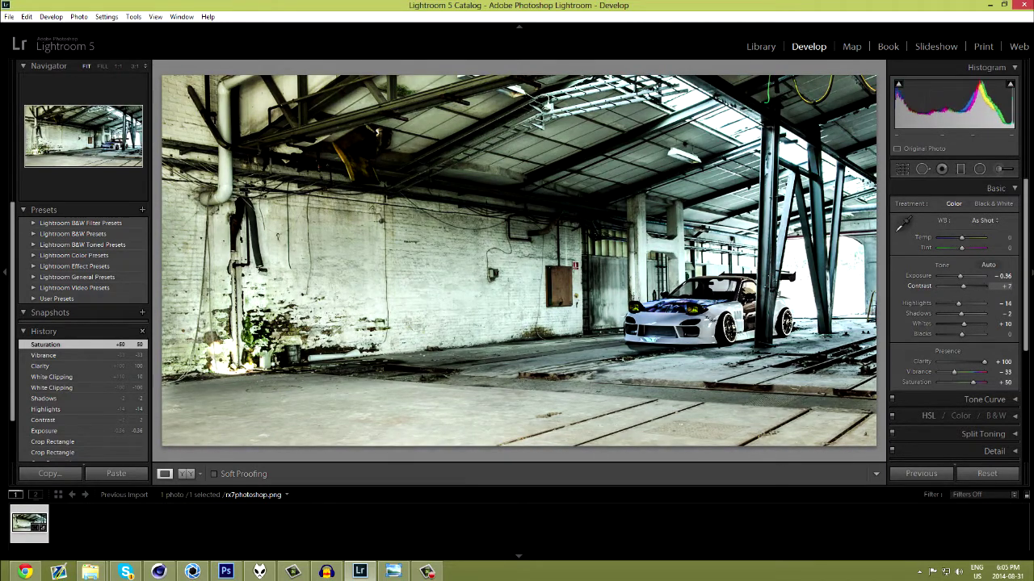
{"action": "left_click_drag", "start_coordinate": [958, 302], "coordinate": [971, 334]}
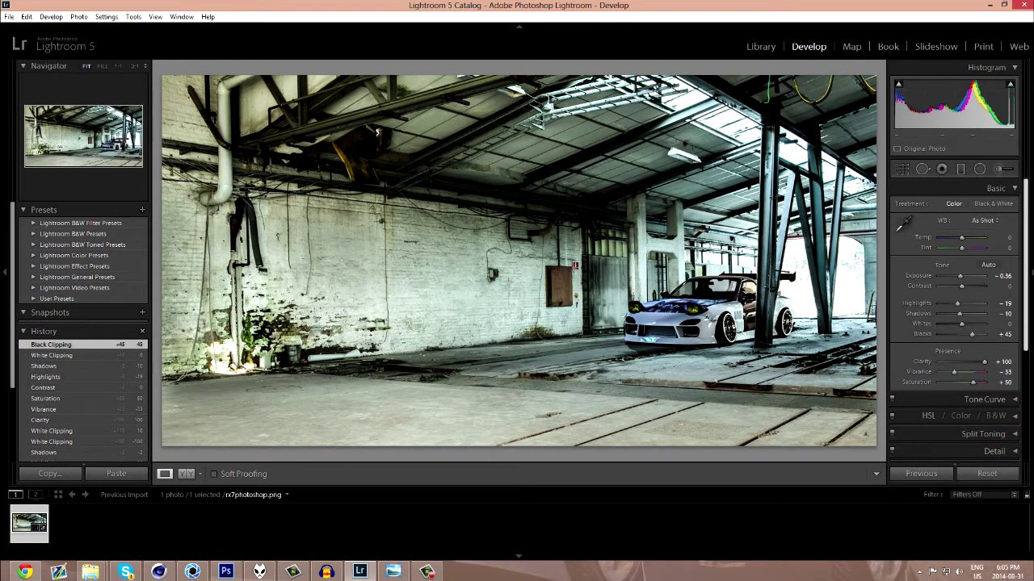
Set the post-crop vignetting amount to -17 and export the photo as a JPG to the Desktop folder
{"action": "scroll", "coordinate": [959, 323], "scroll_direction": "down", "scroll_amount": 5}
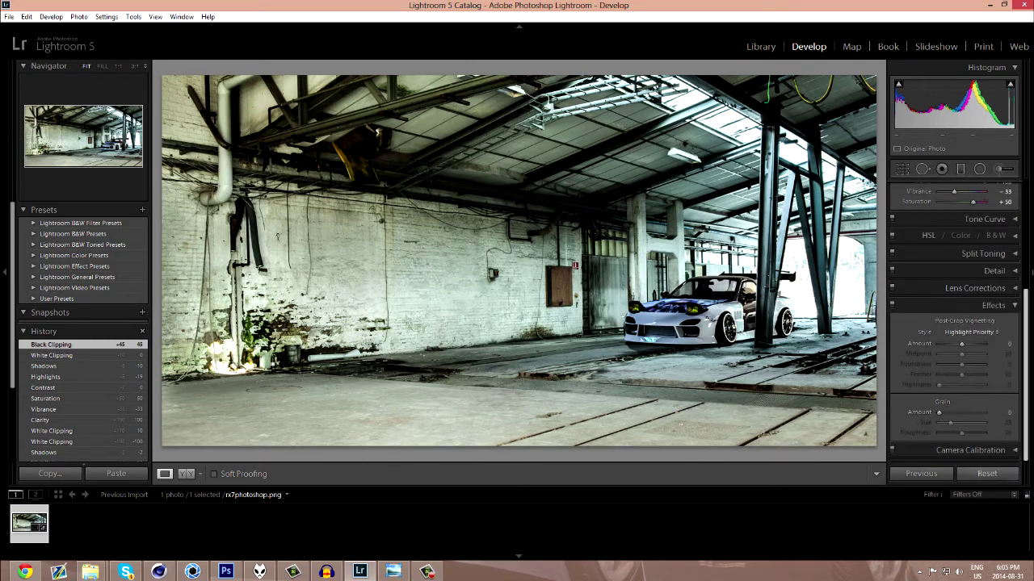
{"action": "left_click_drag", "start_coordinate": [962, 344], "coordinate": [959, 343]}
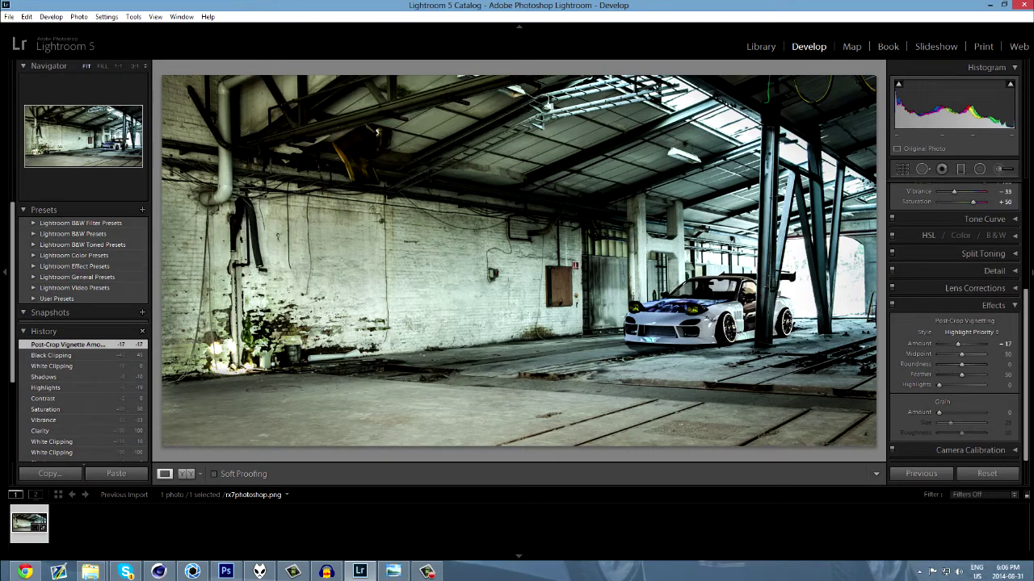
{"action": "left_click", "coordinate": [9, 16]}
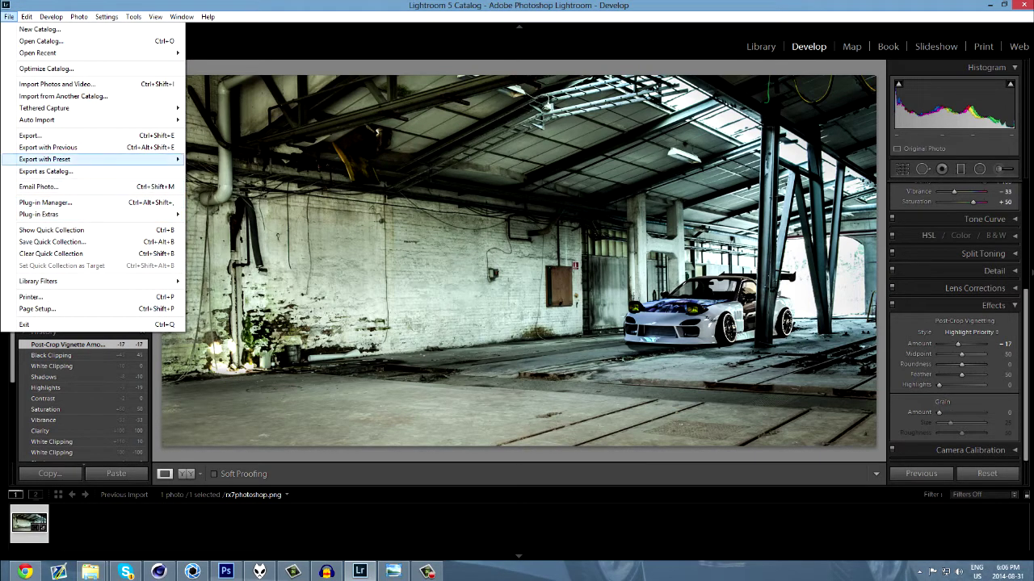
{"action": "left_click", "coordinate": [30, 135]}
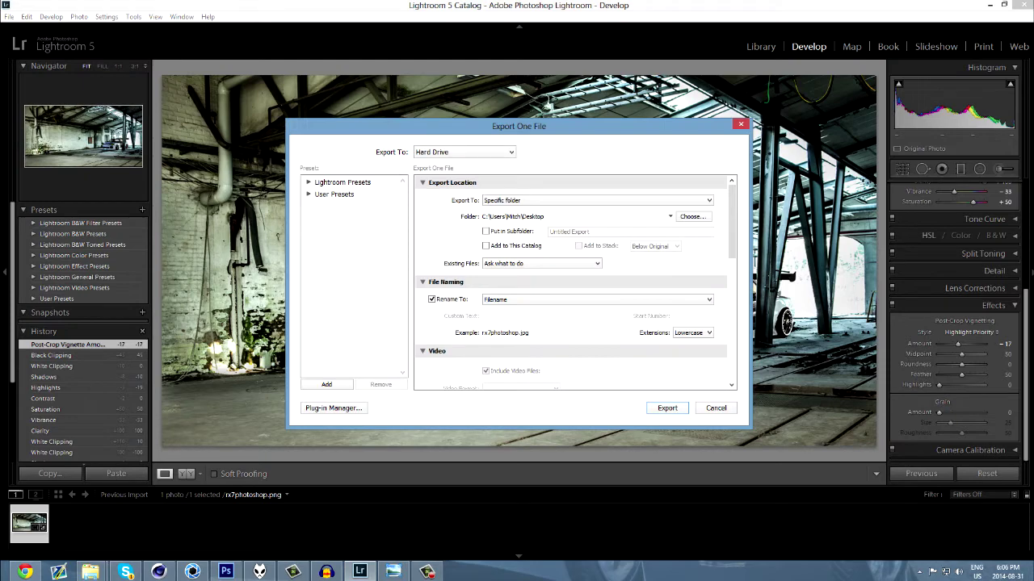
{"action": "key", "text": "Return"}
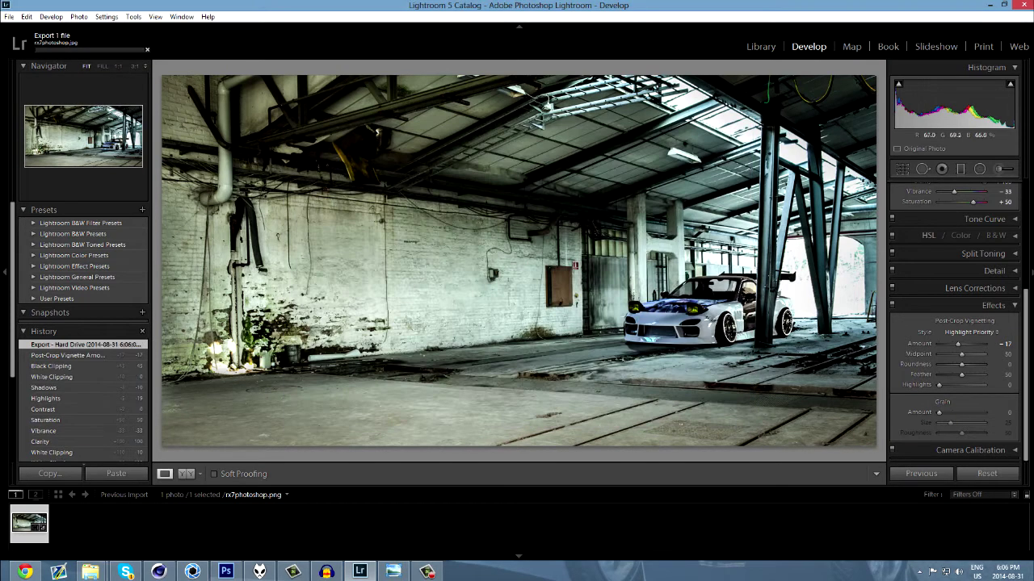
Switch to Photoshop and open the exported rx7photoshop.jpg from the Desktop
{"action": "left_click", "coordinate": [226, 571]}
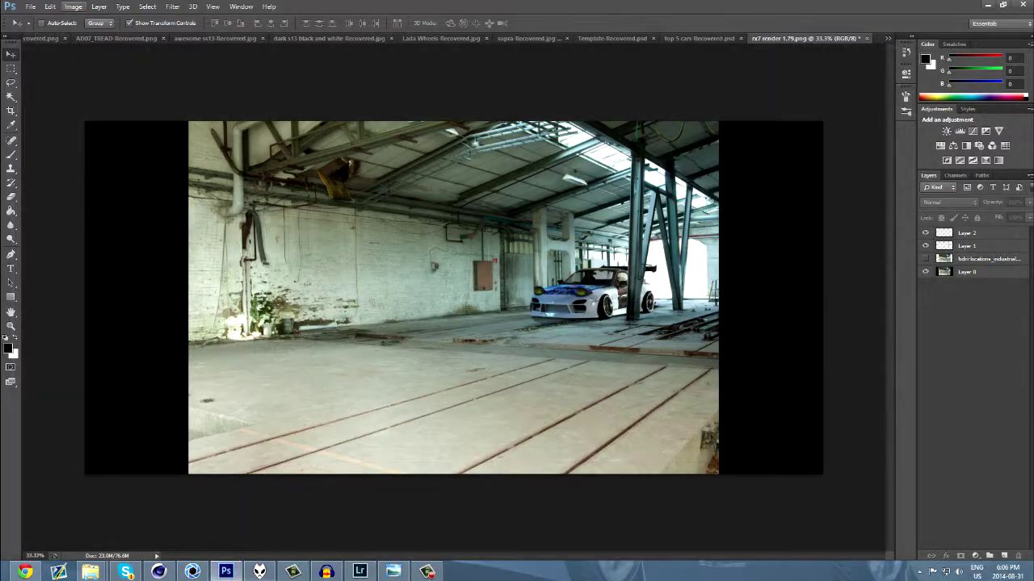
{"action": "left_click", "coordinate": [31, 6]}
{"action": "left_click", "coordinate": [42, 29]}
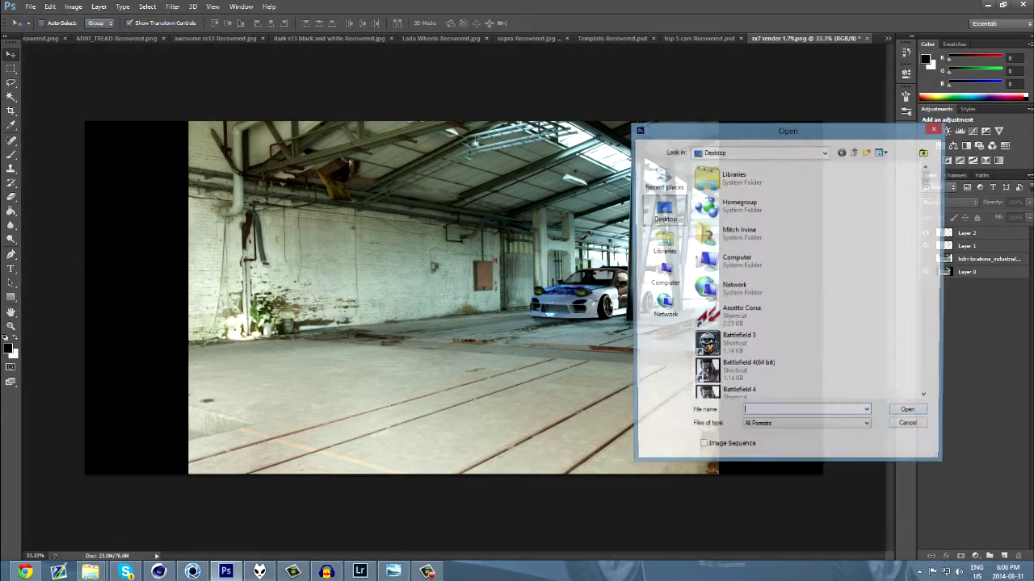
{"action": "type", "text": "rx"}
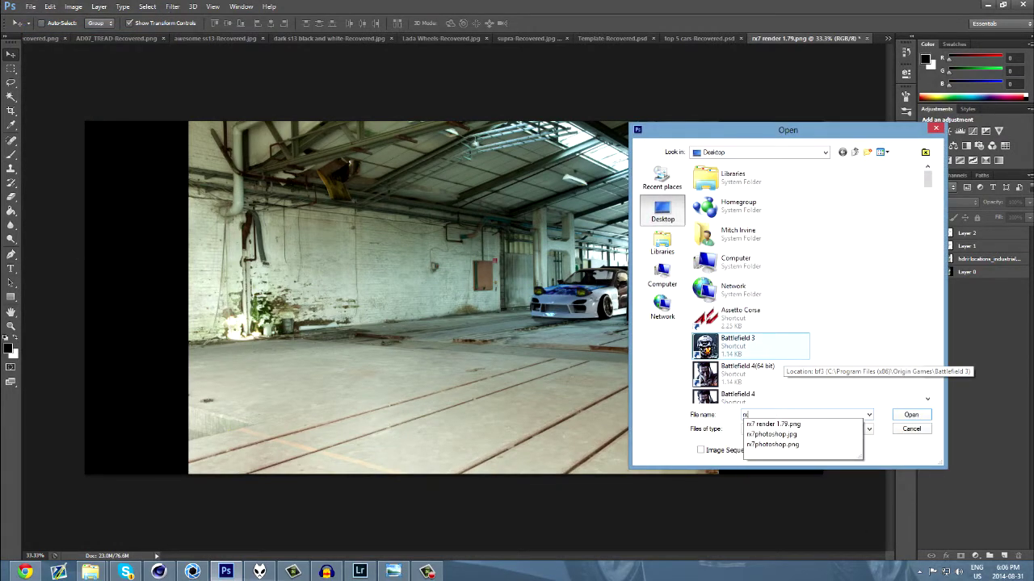
{"action": "key", "text": "Down"}
{"action": "key", "text": "Down"}
{"action": "key", "text": "Return"}
{"action": "key", "text": "Return"}
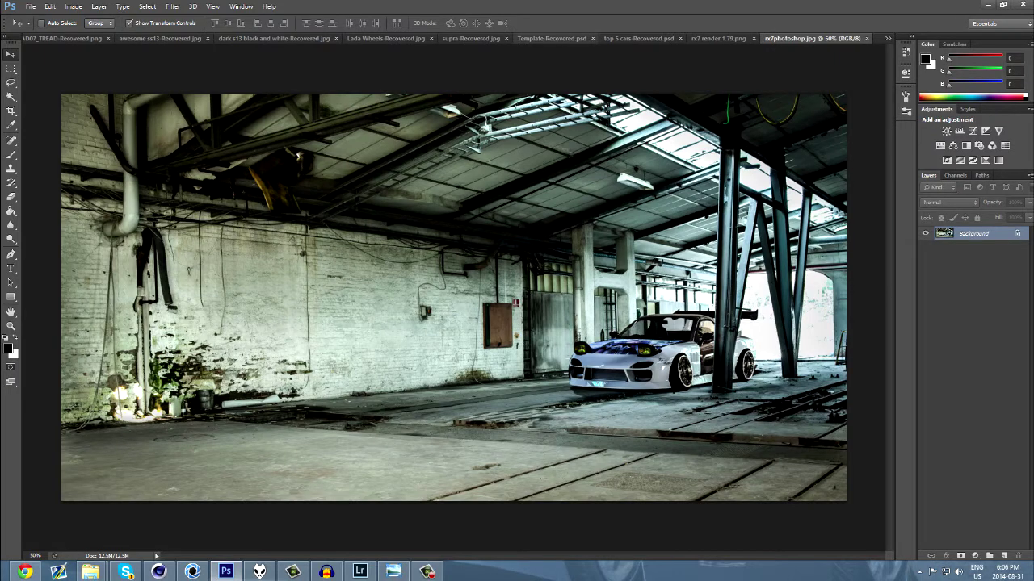
Return to Lightroom and compare the photo before and after the edits in side-by-side, stacked and split views
{"action": "left_click", "coordinate": [718, 38]}
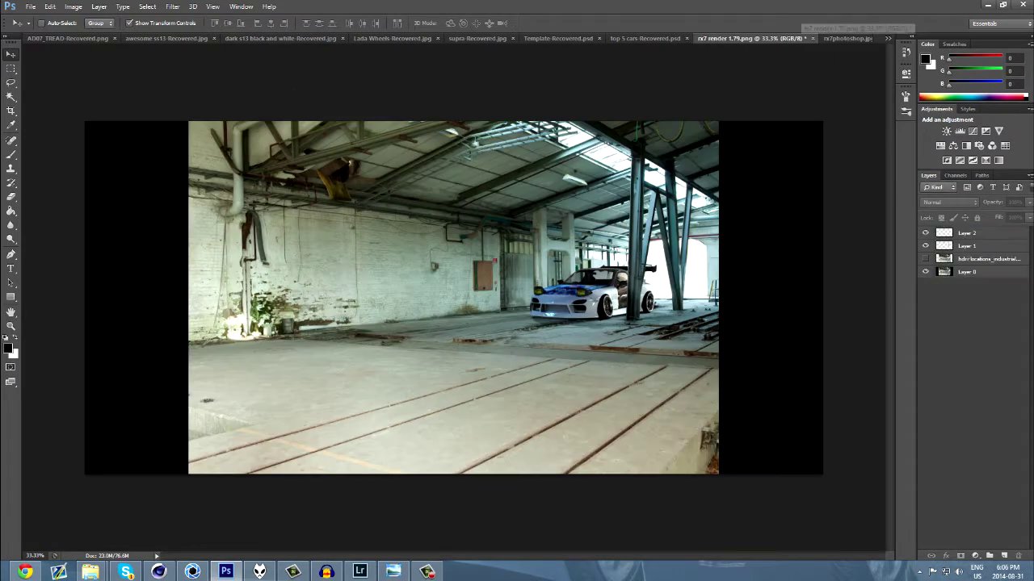
{"action": "left_click", "coordinate": [360, 572]}
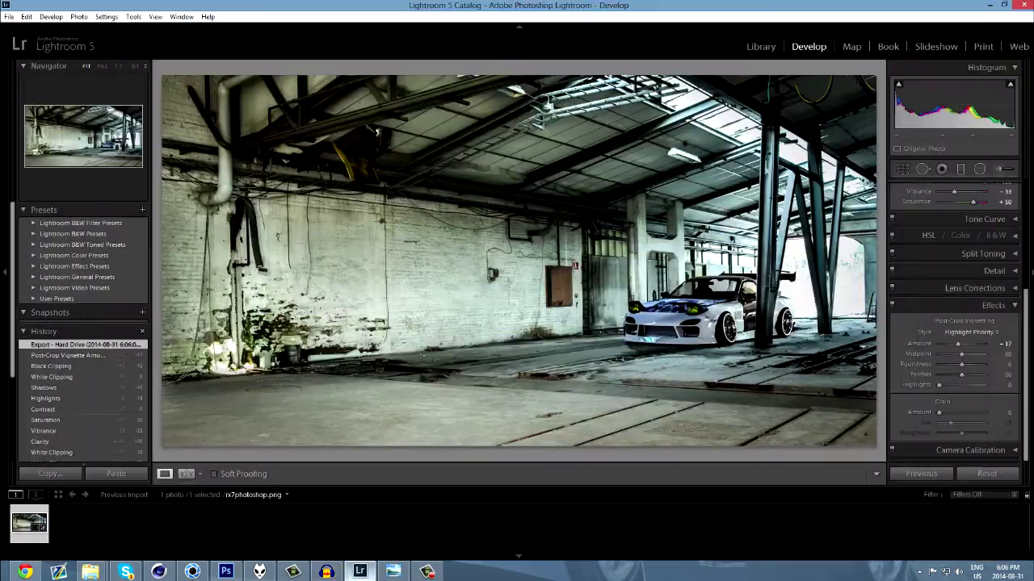
{"action": "left_click", "coordinate": [186, 474]}
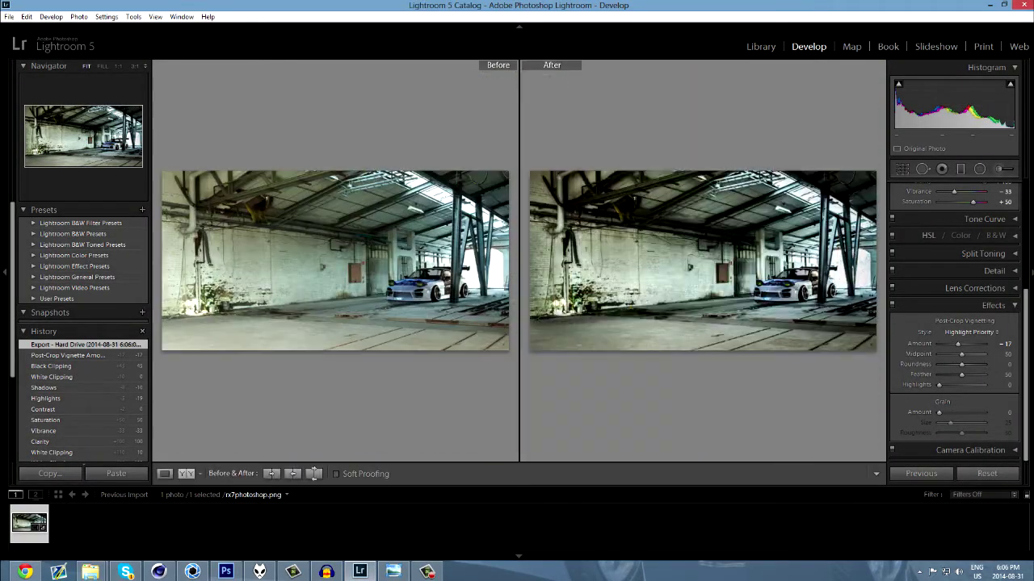
{"action": "left_click", "coordinate": [186, 473]}
{"action": "left_click", "coordinate": [187, 474]}
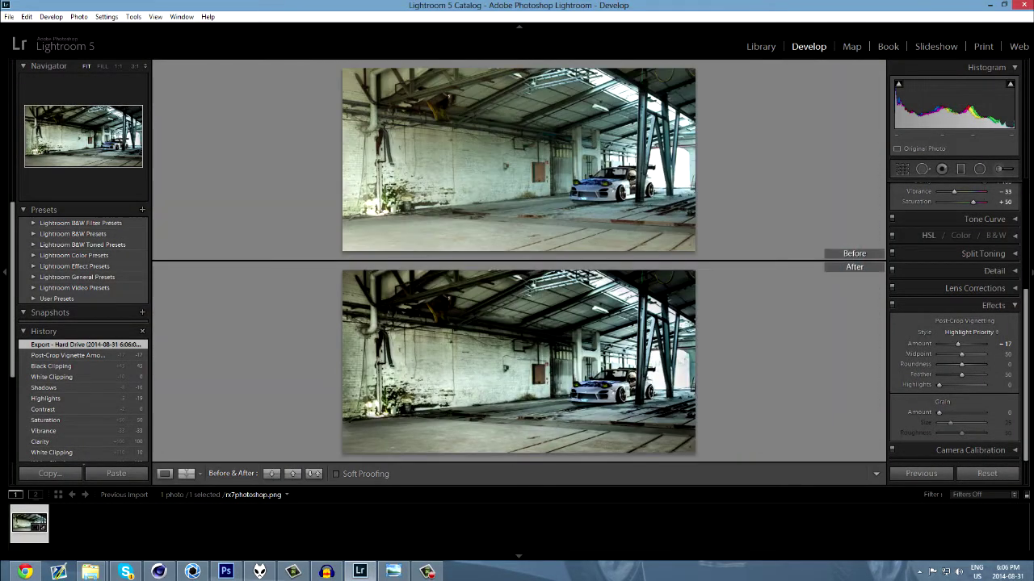
{"action": "left_click", "coordinate": [186, 474]}
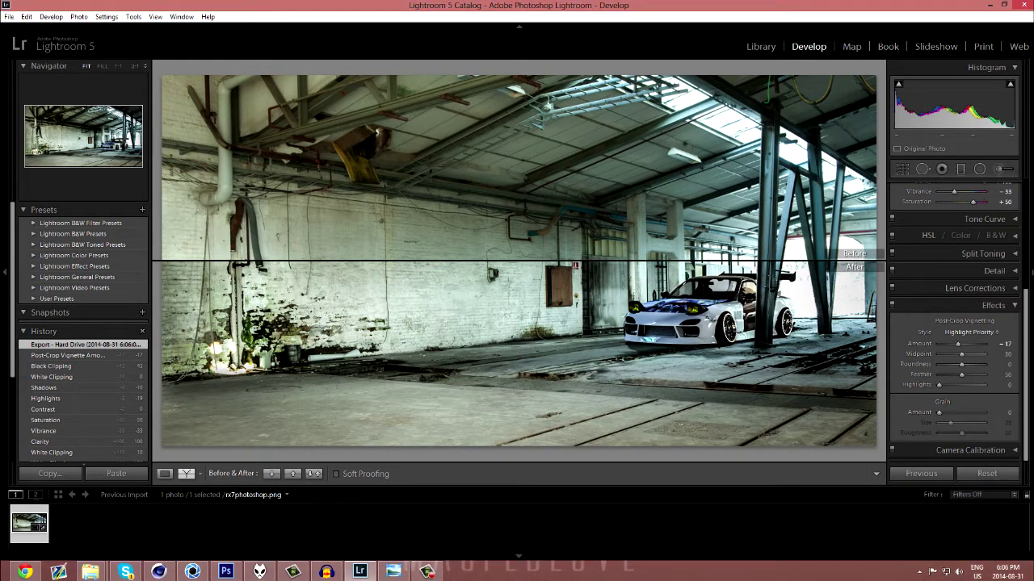
{"action": "left_click", "coordinate": [187, 474]}
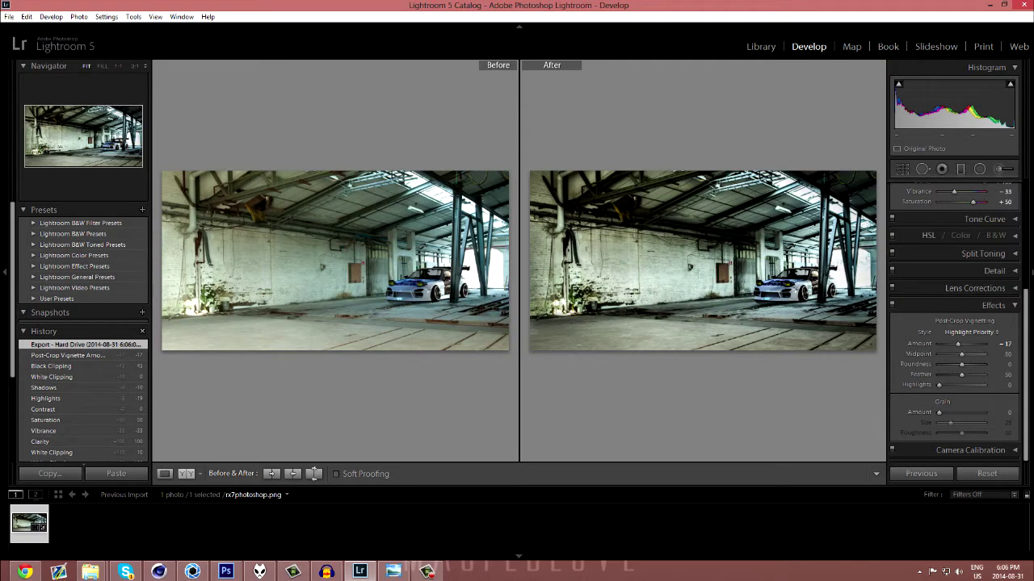
Examine the car and its surroundings at 1:1, first in the before/after comparison and then in the single-photo view
{"action": "key", "text": "z"}
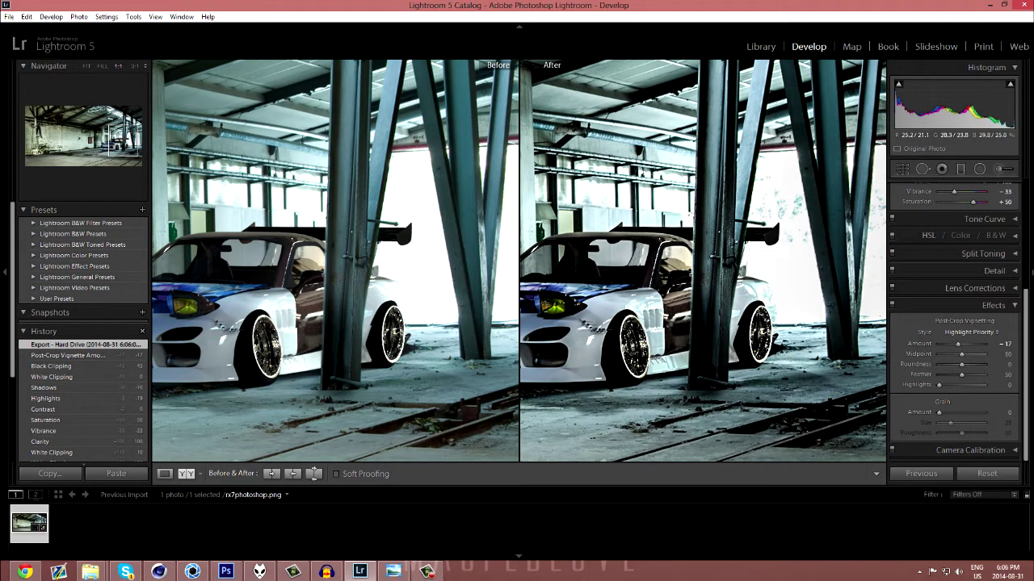
{"action": "left_click_drag", "start_coordinate": [351, 231], "coordinate": [470, 223]}
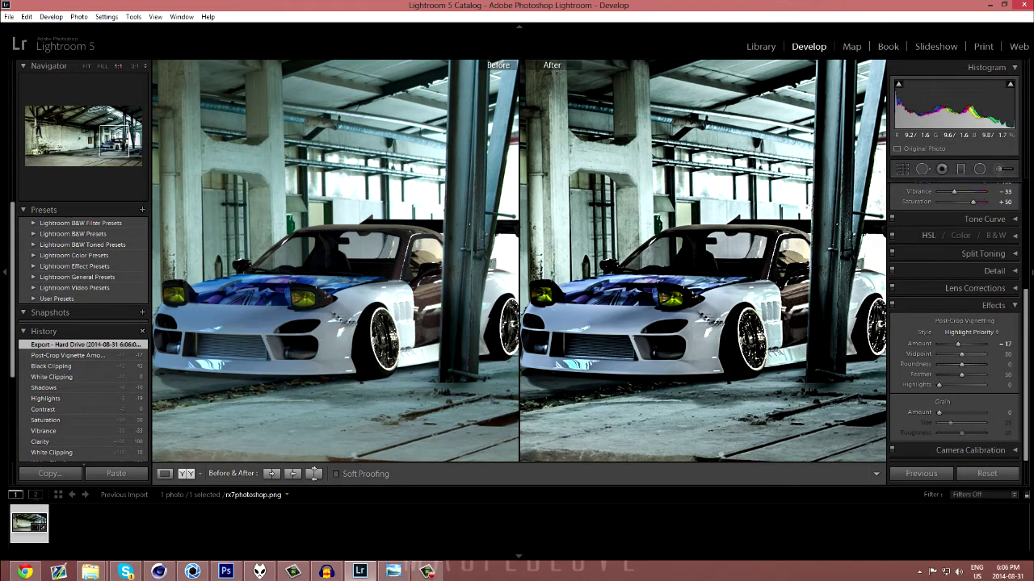
{"action": "left_click_drag", "start_coordinate": [470, 224], "coordinate": [422, 226]}
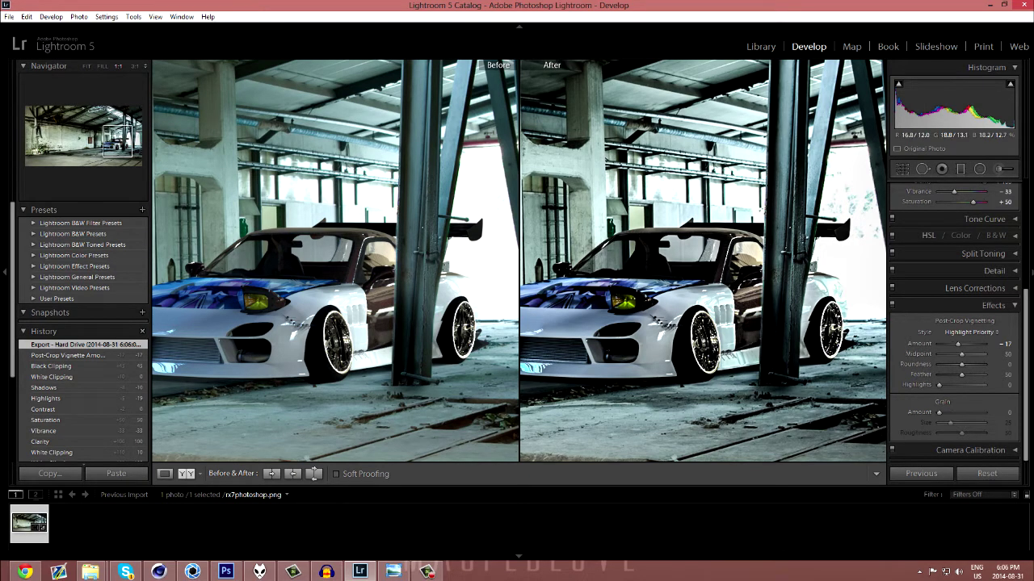
{"action": "left_click_drag", "start_coordinate": [422, 228], "coordinate": [308, 249]}
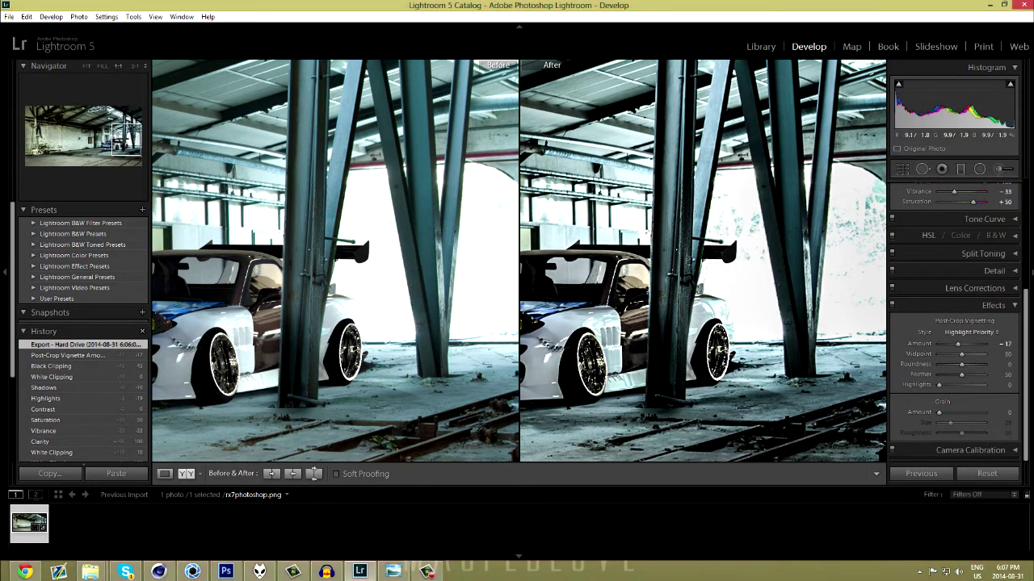
{"action": "key", "text": "z"}
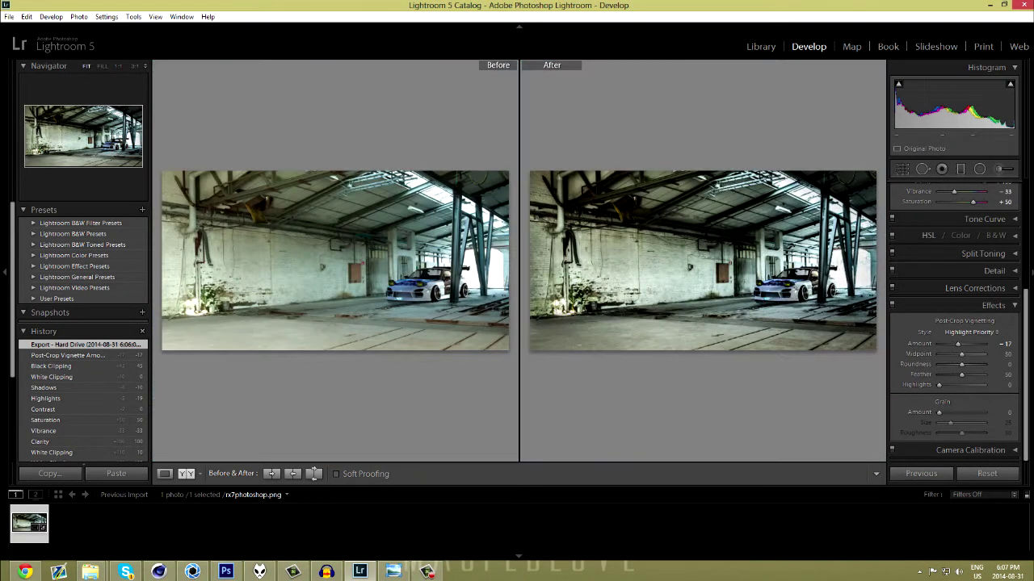
{"action": "left_click", "coordinate": [164, 474]}
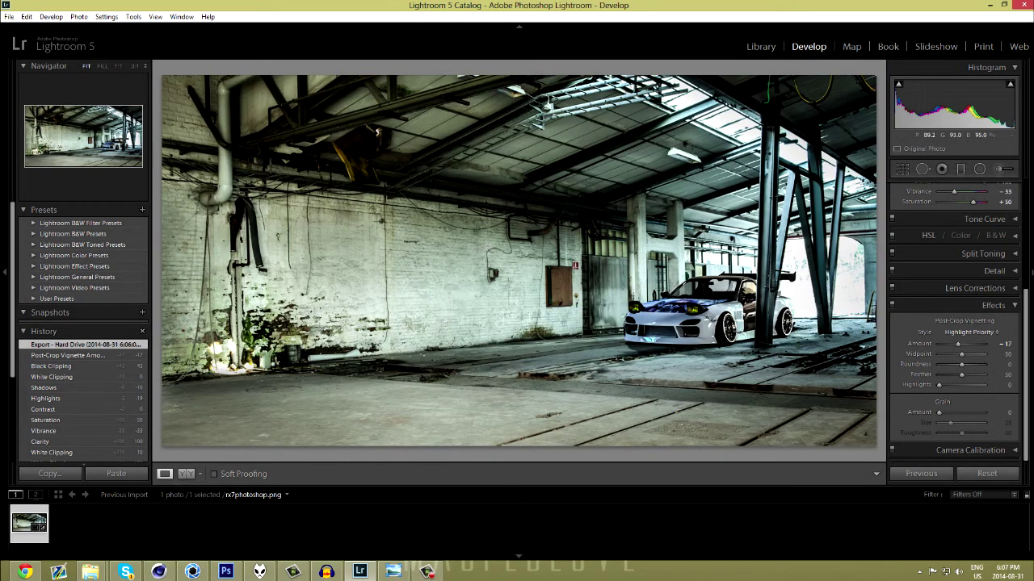
{"action": "left_click", "coordinate": [764, 319]}
{"action": "left_click_drag", "start_coordinate": [764, 318], "coordinate": [639, 350]}
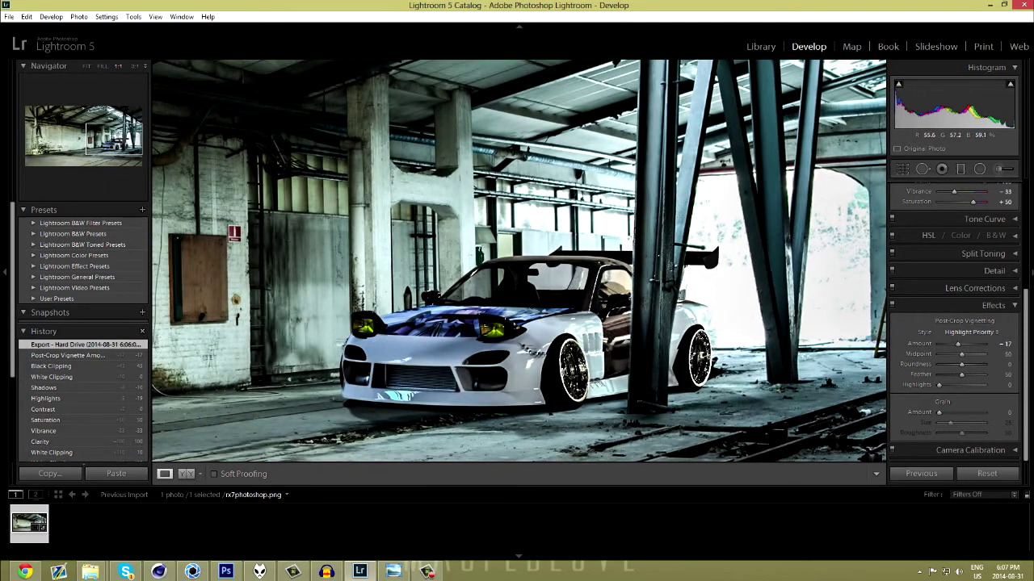
{"action": "left_click_drag", "start_coordinate": [659, 257], "coordinate": [737, 201]}
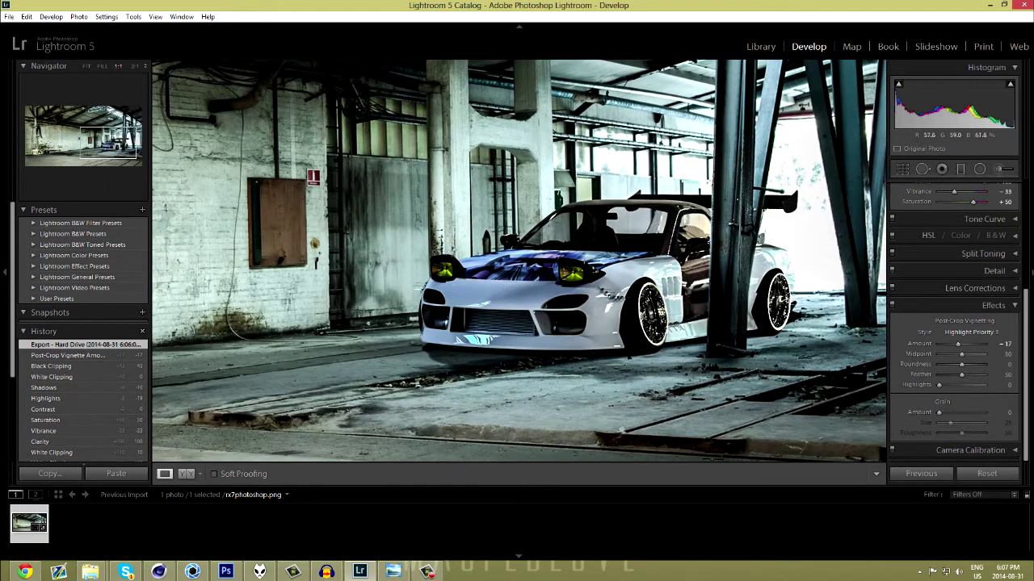
Switch to Photoshop, convert the Background of rx7photoshop.jpg into a regular layer and add a new empty layer above it
{"action": "left_click", "coordinate": [226, 571]}
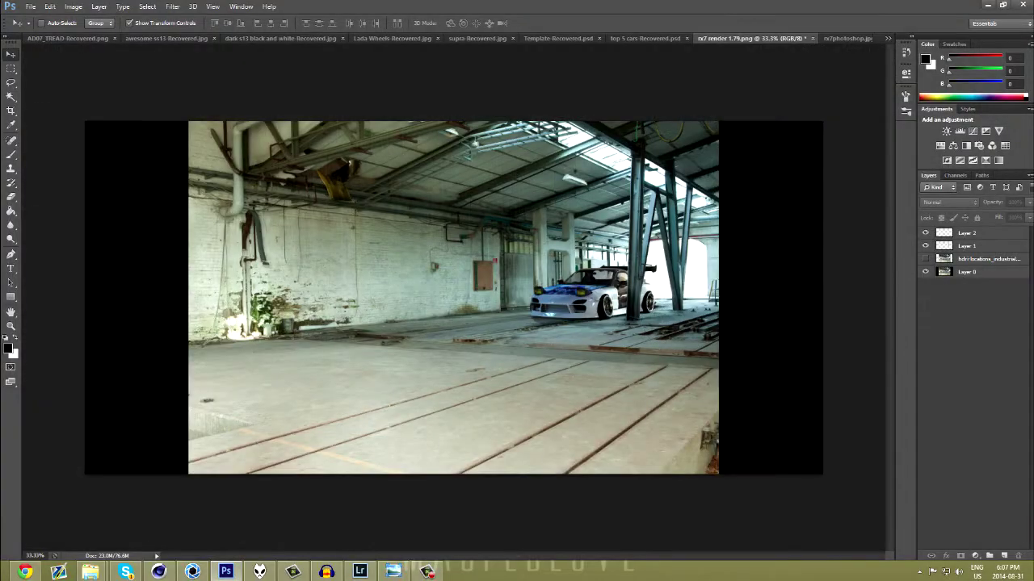
{"action": "left_click", "coordinate": [848, 38]}
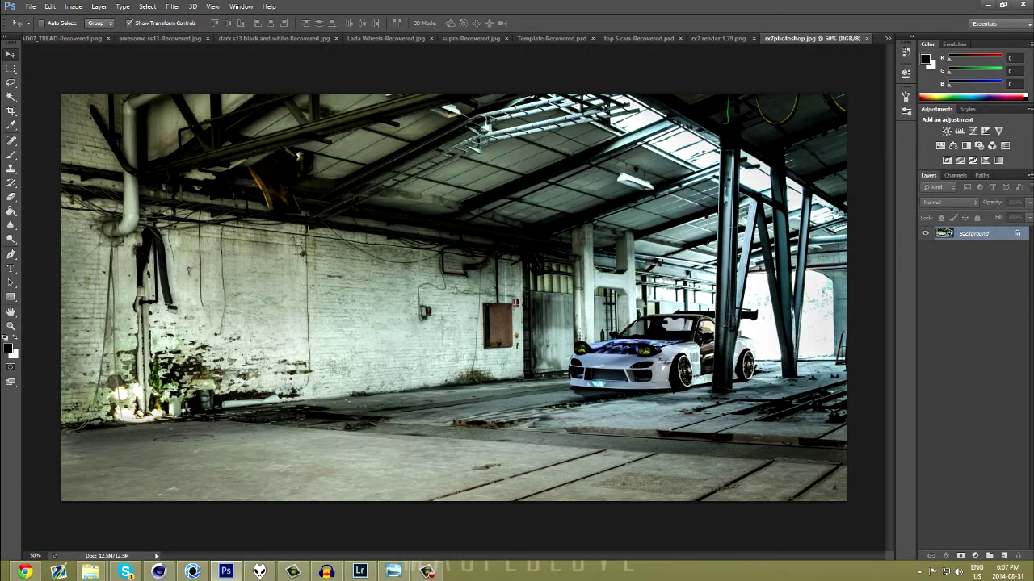
{"action": "double_click", "coordinate": [973, 234]}
{"action": "key", "text": "Return"}
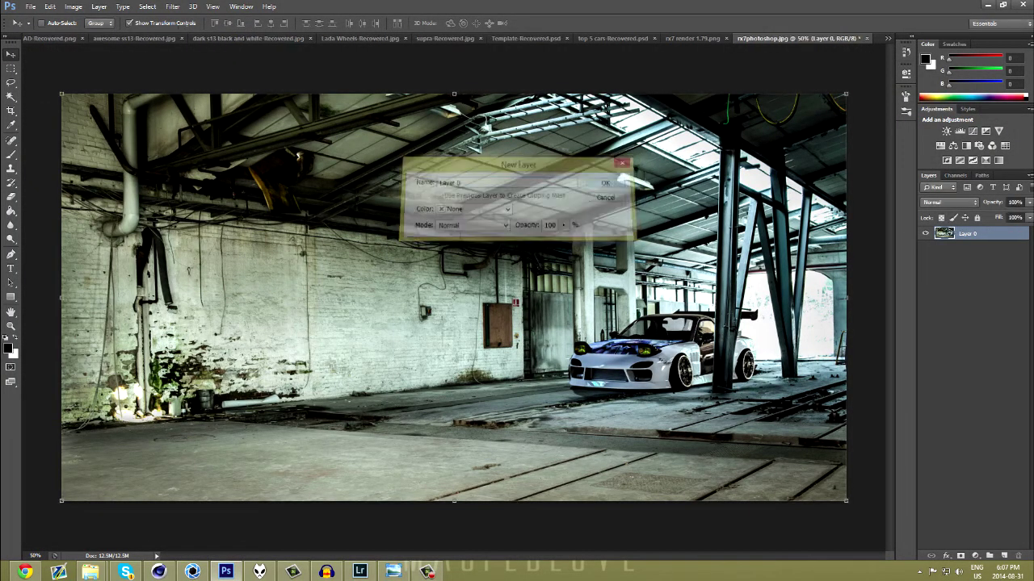
{"action": "left_click", "coordinate": [1004, 556]}
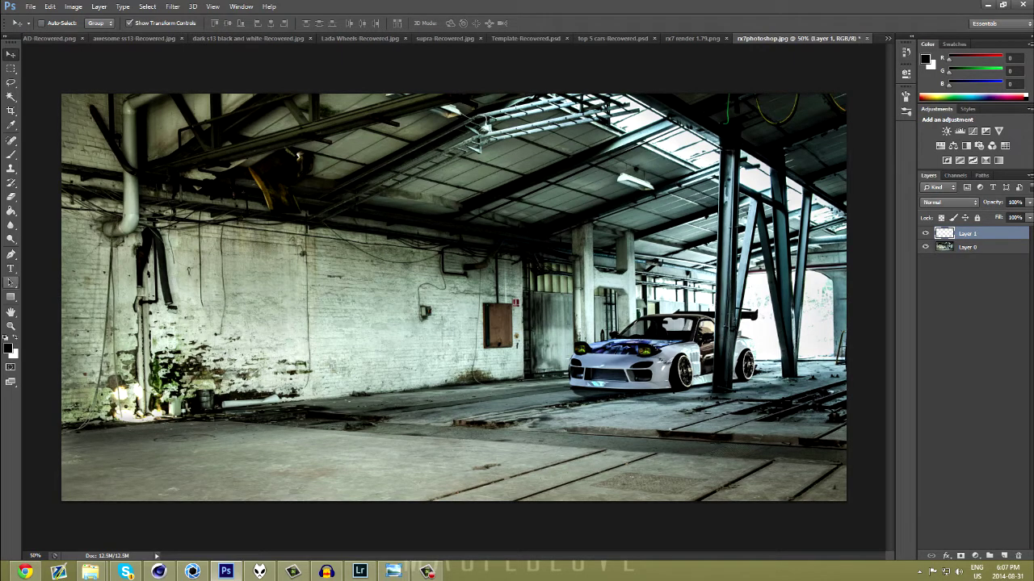
Fill the new layer with a diagonal linear gradient using the light-orange-to-pale-yellow preset
{"action": "right_click", "coordinate": [10, 211]}
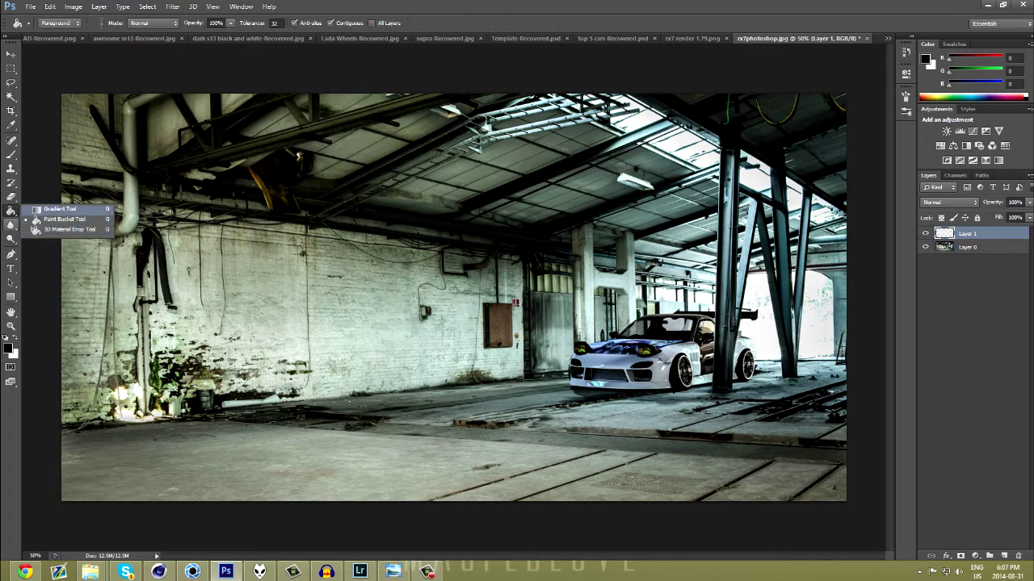
{"action": "left_click", "coordinate": [65, 209]}
{"action": "left_click", "coordinate": [58, 23]}
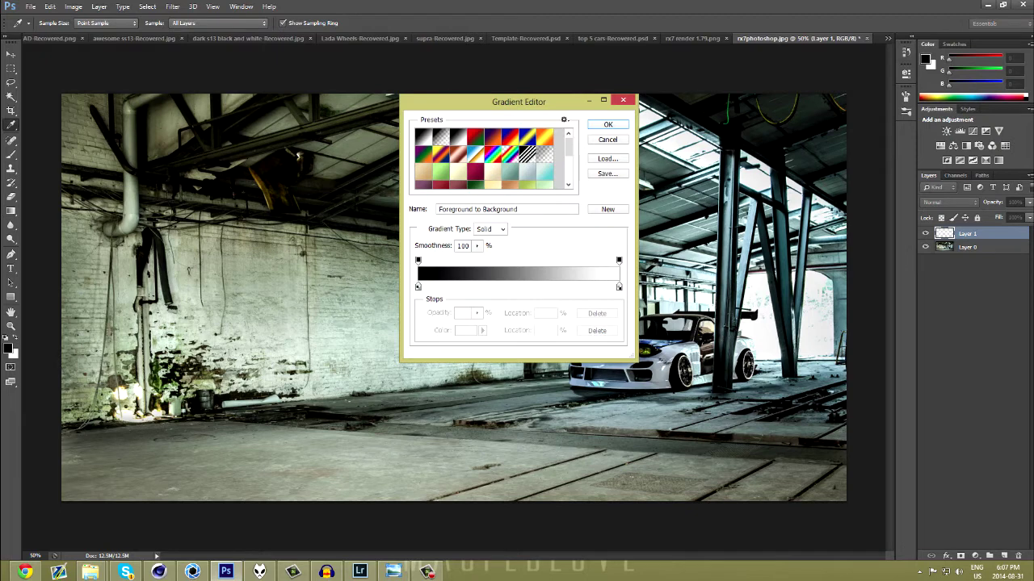
{"action": "left_click", "coordinate": [440, 185]}
{"action": "left_click", "coordinate": [458, 184]}
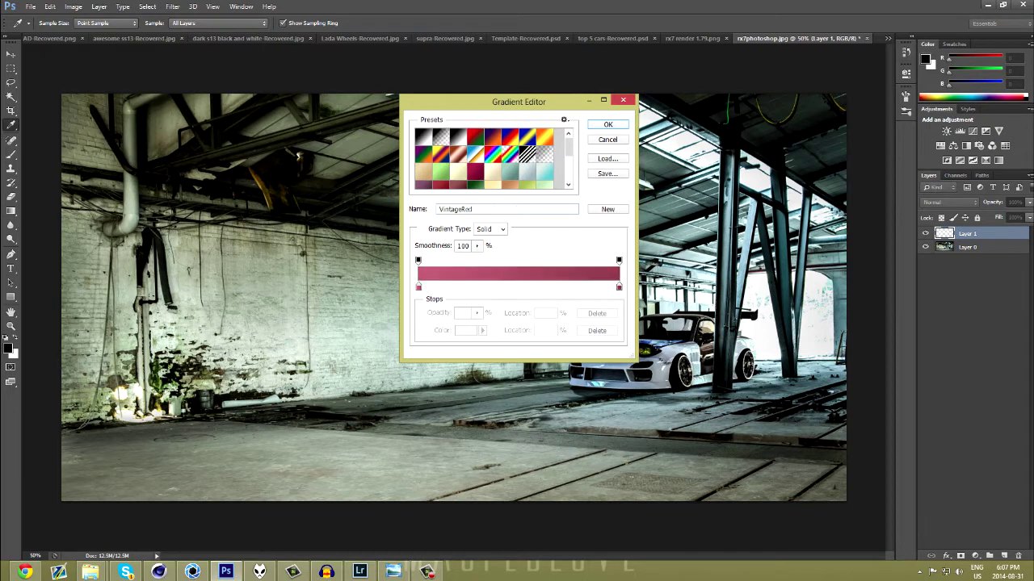
{"action": "left_click", "coordinate": [423, 171]}
{"action": "left_click_drag", "start_coordinate": [569, 147], "coordinate": [569, 172]}
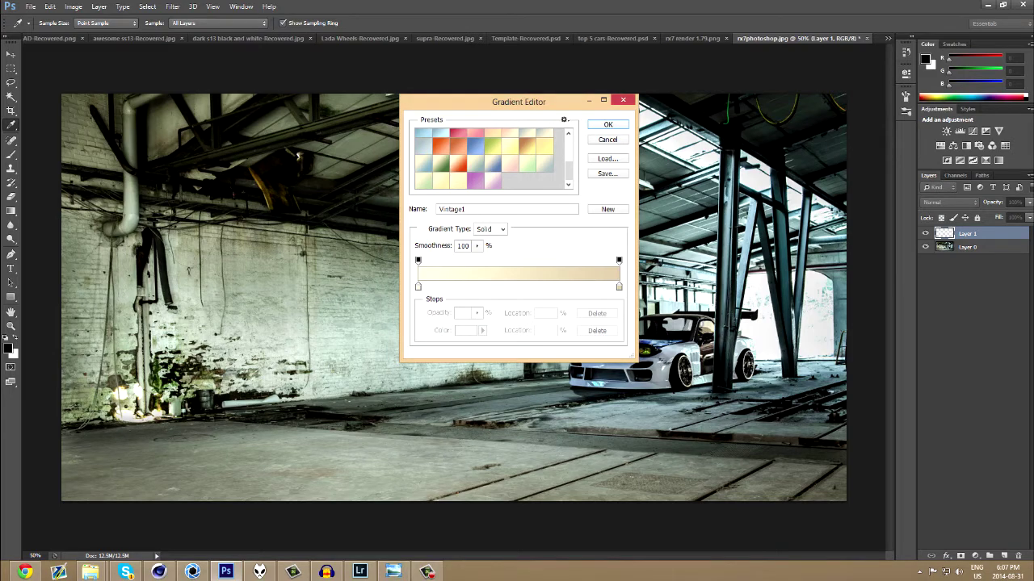
{"action": "left_click", "coordinate": [545, 146]}
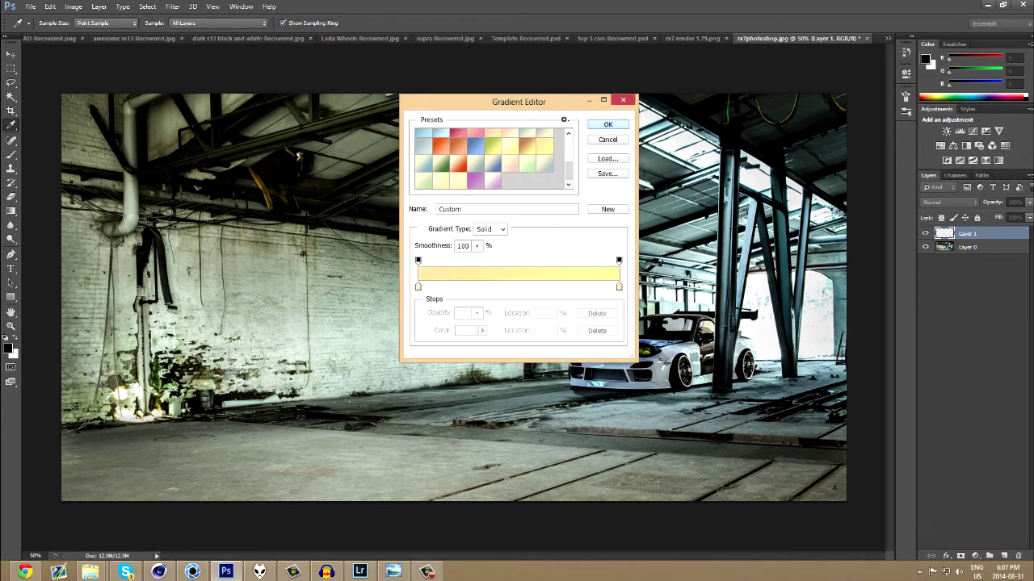
{"action": "key", "text": "Return"}
{"action": "left_click_drag", "start_coordinate": [58, 97], "coordinate": [493, 323]}
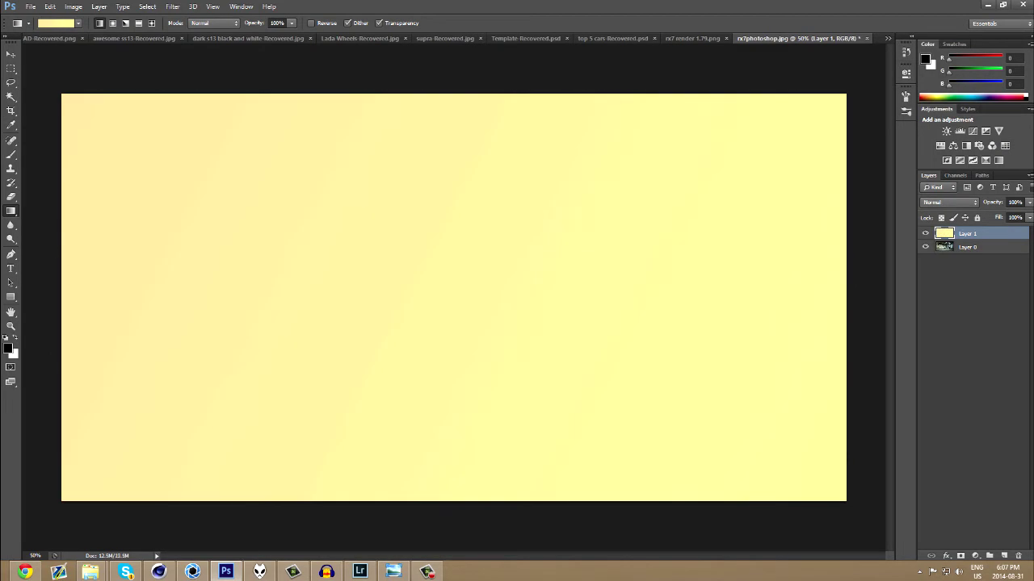
Try the blend modes from Darken through Luminosity on the gradient layer to preview their effect on the car photo
{"action": "left_click", "coordinate": [949, 202]}
{"action": "left_click", "coordinate": [940, 237]}
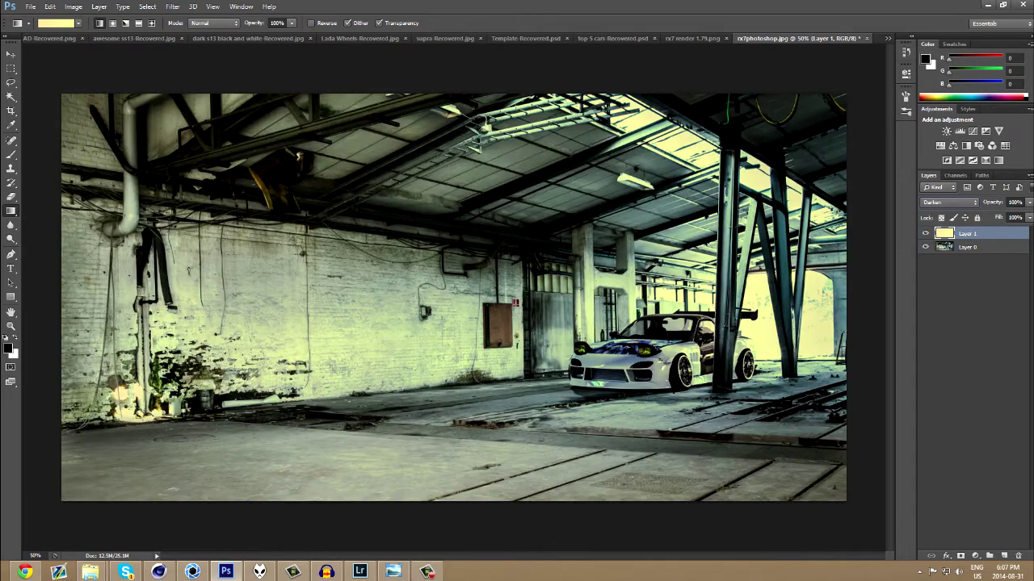
{"action": "key", "text": "Down"}
{"action": "key", "text": "Down"}
{"action": "key", "text": "Down"}
{"action": "key", "text": "Down"}
{"action": "key", "text": "Down"}
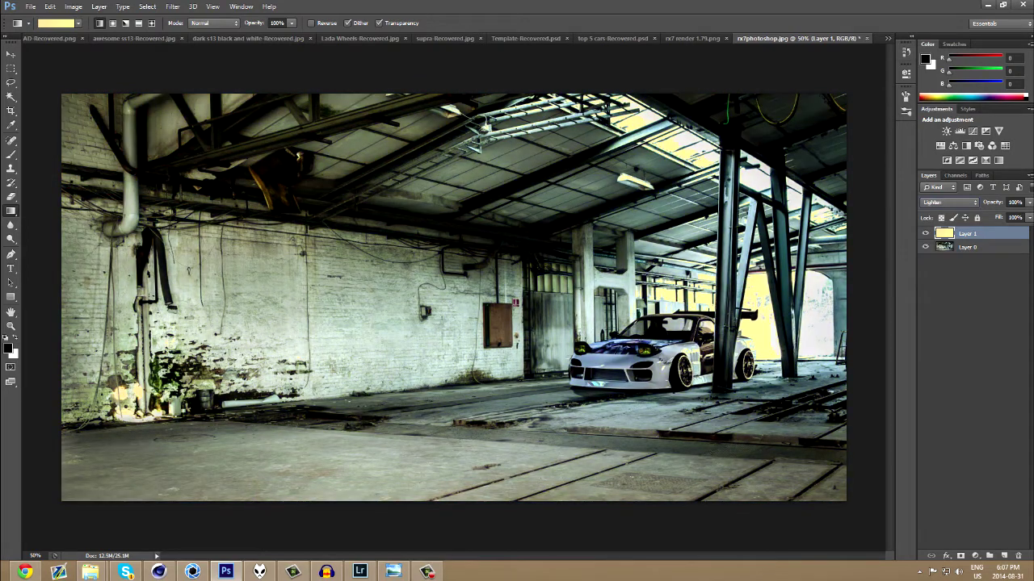
{"action": "key", "text": "Down"}
{"action": "key", "text": "Down"}
{"action": "key", "text": "Down"}
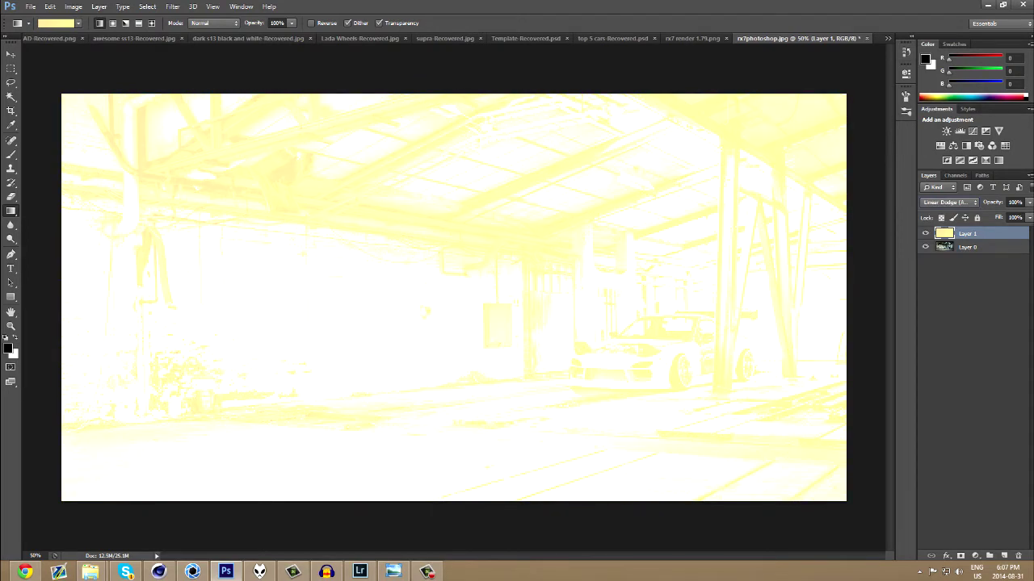
{"action": "key", "text": "Down"}
{"action": "key", "text": "Down"}
{"action": "key", "text": "Down"}
{"action": "key", "text": "Down"}
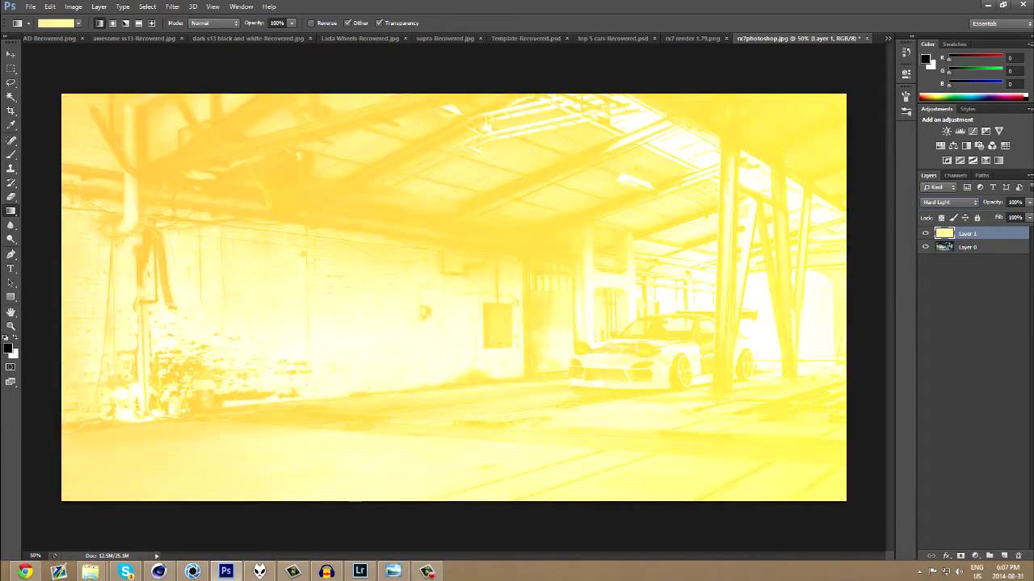
{"action": "key", "text": "Down"}
{"action": "key", "text": "Down"}
{"action": "key", "text": "Down"}
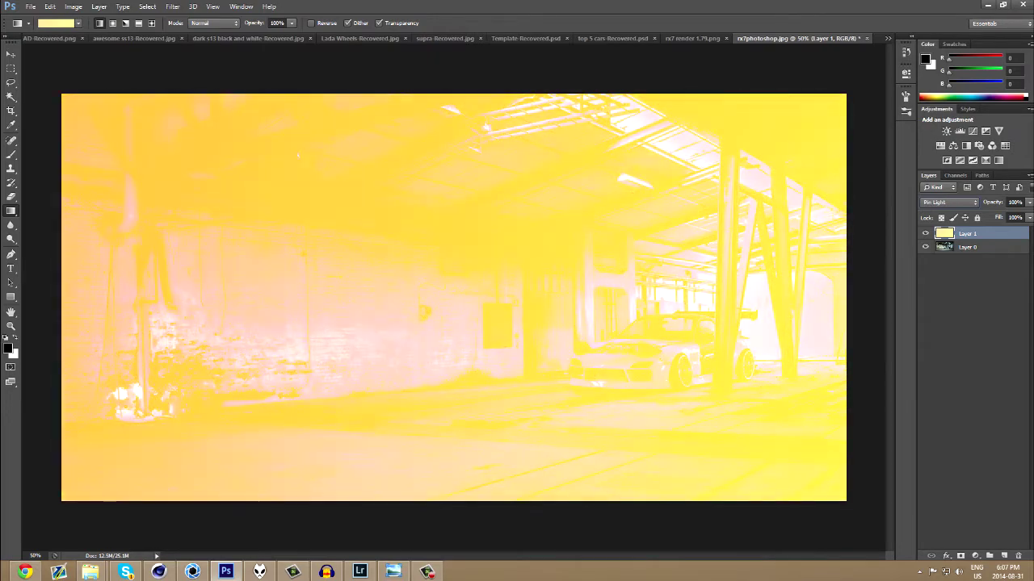
{"action": "key", "text": "Down"}
{"action": "key", "text": "Down"}
{"action": "key", "text": "Down"}
{"action": "key", "text": "Down"}
{"action": "key", "text": "Down"}
{"action": "key", "text": "Down"}
{"action": "key", "text": "Up"}
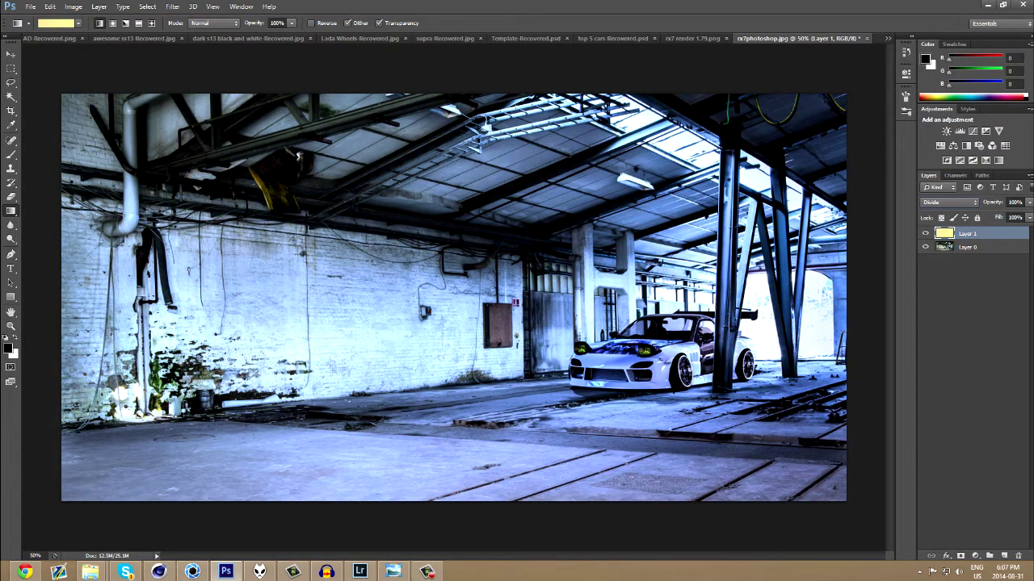
{"action": "key", "text": "Down"}
{"action": "key", "text": "Down"}
{"action": "key", "text": "Down"}
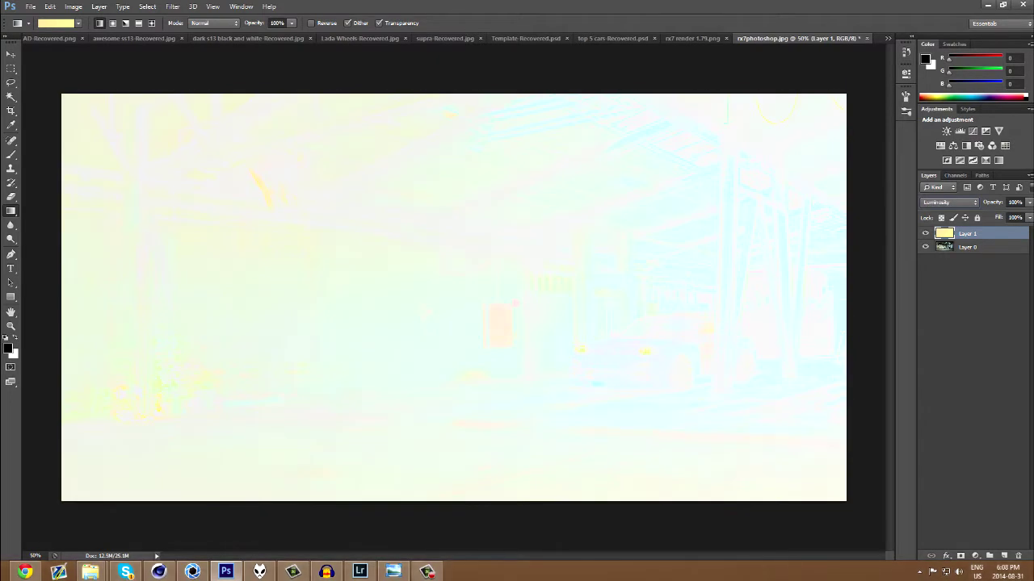
Step the gradient layer's blend mode back through Divide, Hard Mix, Soft Light, Overlay and Linear Burn up to Normal for comparison
{"action": "key", "text": "Up"}
{"action": "key", "text": "Up"}
{"action": "key", "text": "Up"}
{"action": "key", "text": "Down"}
{"action": "key", "text": "Up"}
{"action": "key", "text": "Up"}
{"action": "key", "text": "Up"}
{"action": "key", "text": "Up"}
{"action": "key", "text": "Up"}
{"action": "key", "text": "Up"}
{"action": "key", "text": "Up"}
{"action": "key", "text": "Up"}
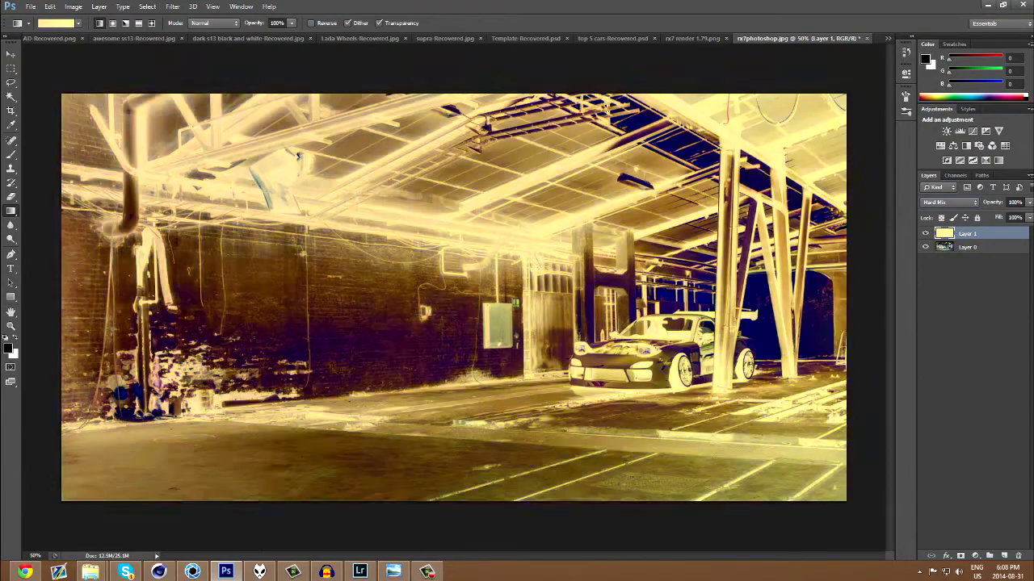
{"action": "key", "text": "Up"}
{"action": "key", "text": "Up"}
{"action": "key", "text": "Up"}
{"action": "key", "text": "Up"}
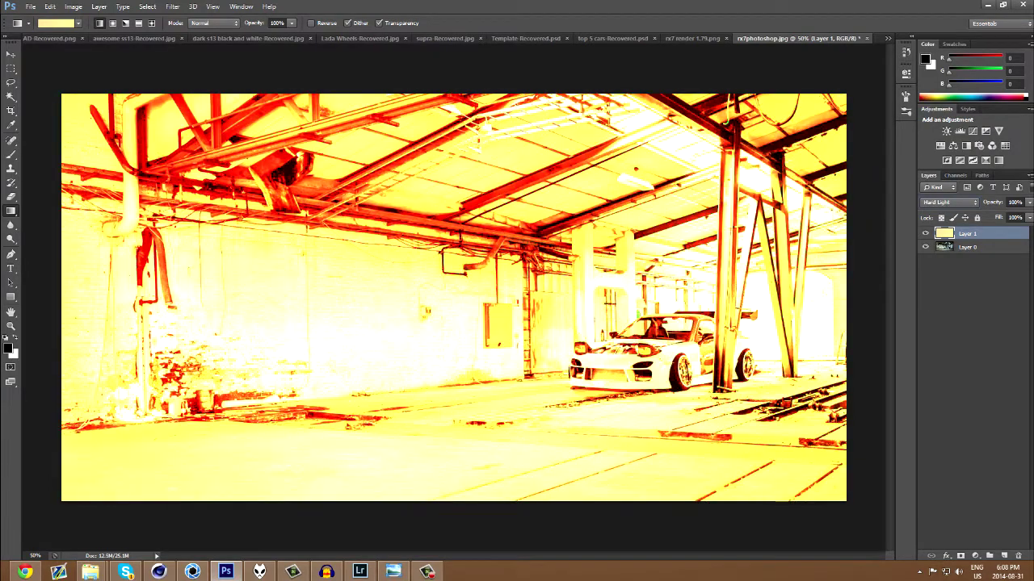
{"action": "key", "text": "Down"}
{"action": "key", "text": "Down"}
{"action": "key", "text": "Up"}
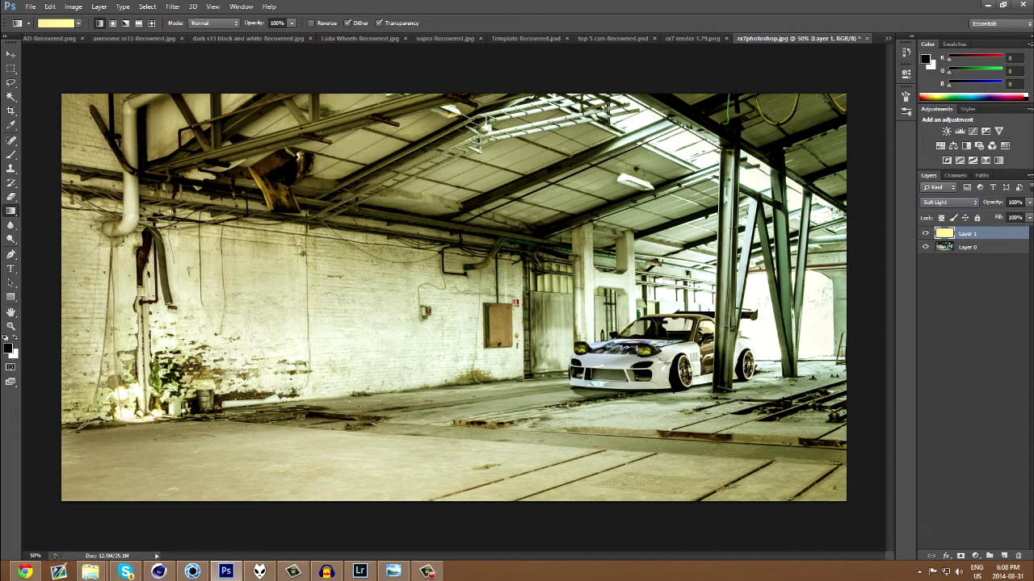
{"action": "key", "text": "Down"}
{"action": "key", "text": "Down"}
{"action": "key", "text": "Down"}
{"action": "key", "text": "Up"}
{"action": "key", "text": "Up"}
{"action": "key", "text": "Up"}
{"action": "key", "text": "Up"}
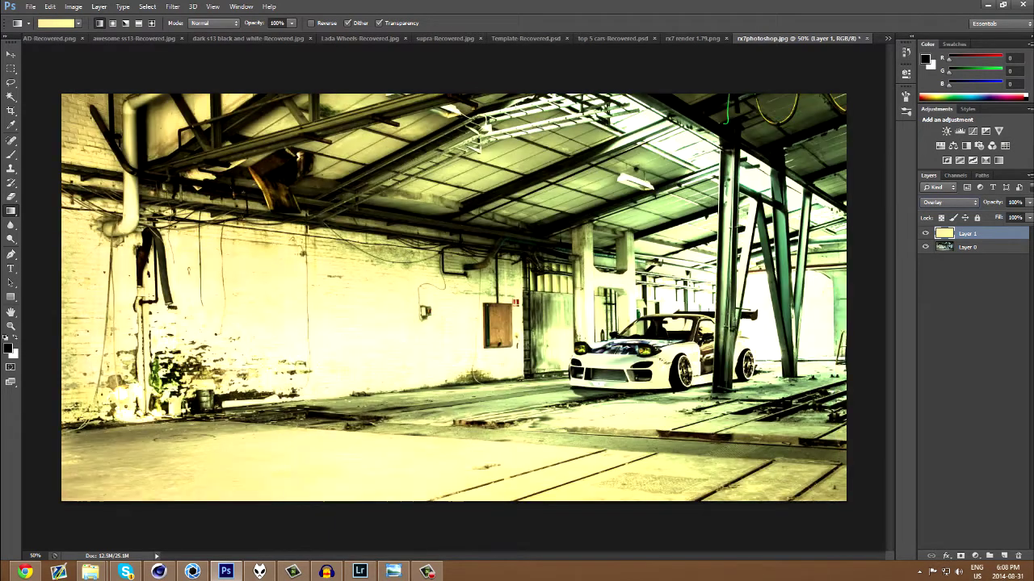
{"action": "key", "text": "Up"}
{"action": "key", "text": "Up"}
{"action": "key", "text": "Up"}
{"action": "key", "text": "Up"}
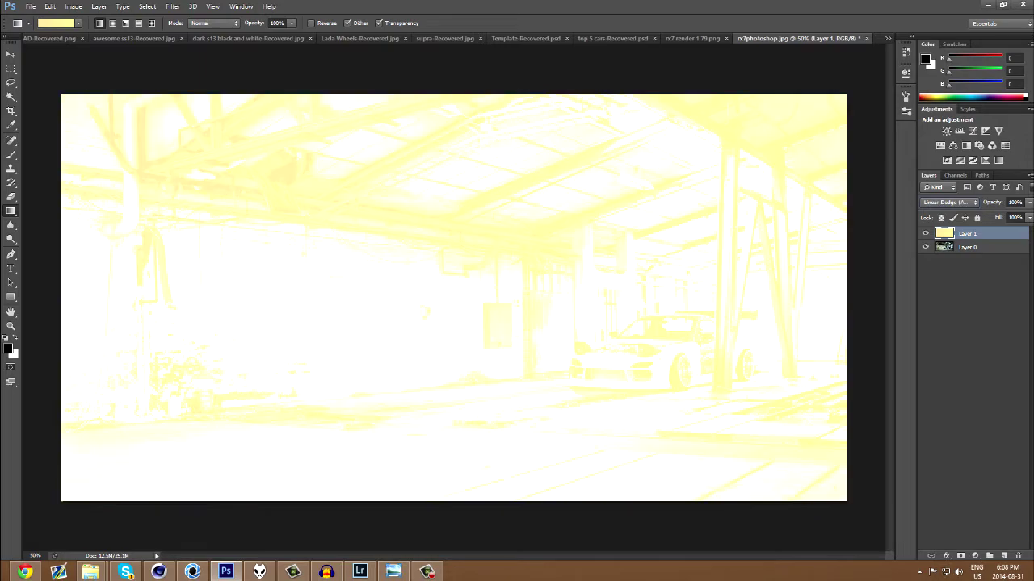
{"action": "key", "text": "Up"}
{"action": "key", "text": "Up"}
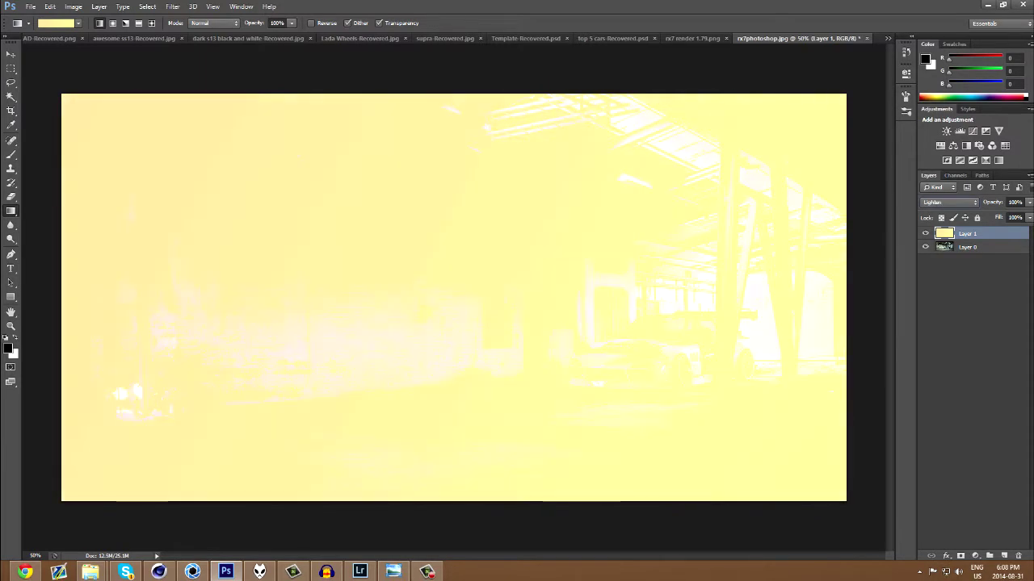
{"action": "key", "text": "Up"}
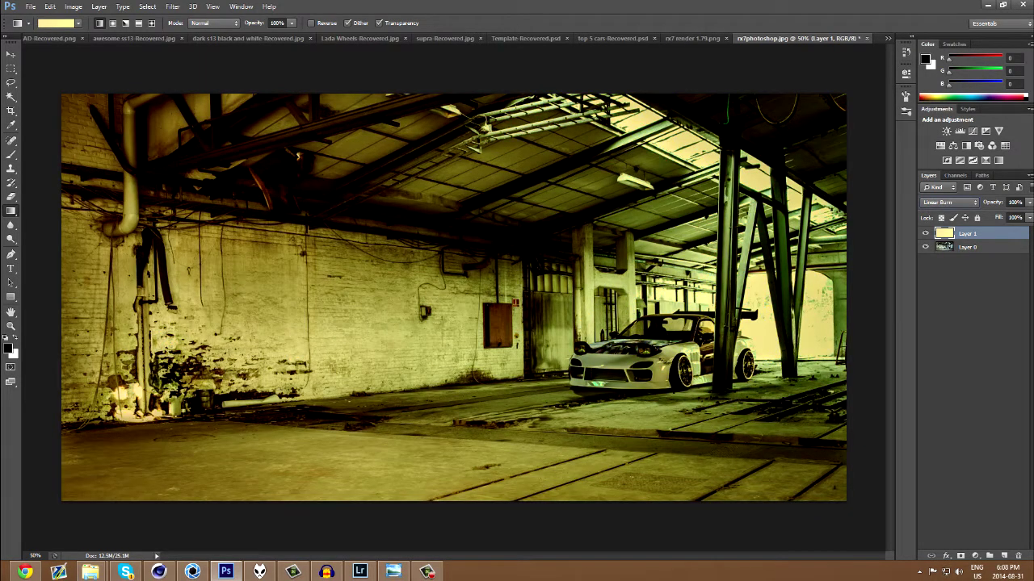
{"action": "key", "text": "Up"}
{"action": "key", "text": "Up"}
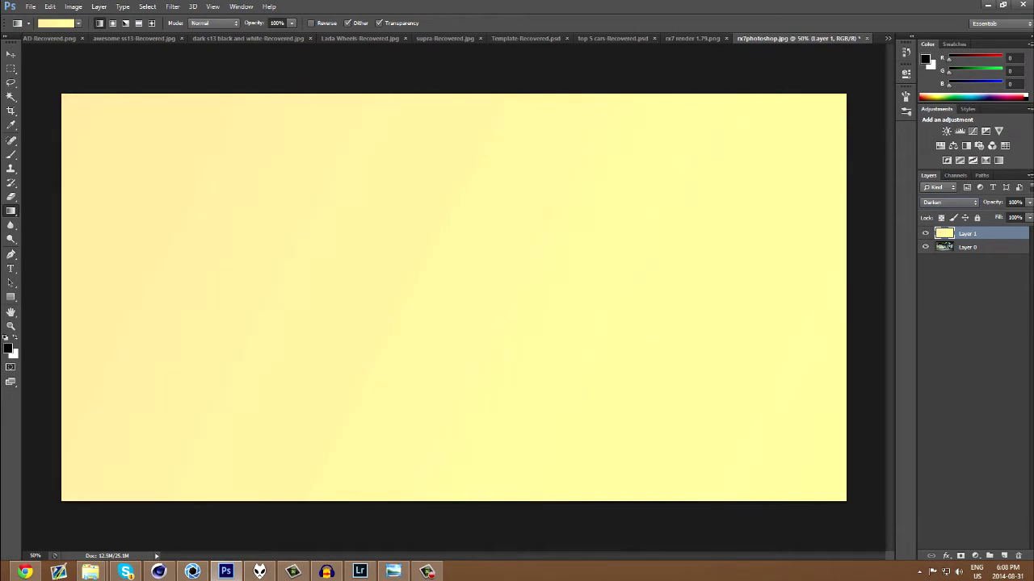
{"action": "key", "text": "Up"}
Set the gradient layer's blend mode to Soft Light
{"action": "key", "text": "Down"}
{"action": "key", "text": "Down"}
{"action": "key", "text": "Down"}
{"action": "key", "text": "Down"}
{"action": "key", "text": "Down"}
{"action": "key", "text": "Down"}
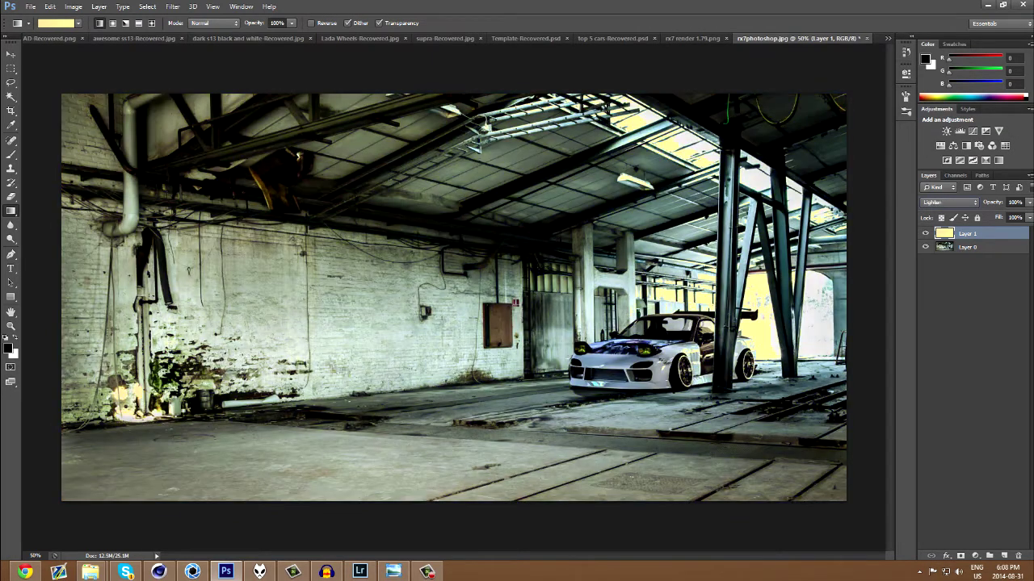
{"action": "key", "text": "Down"}
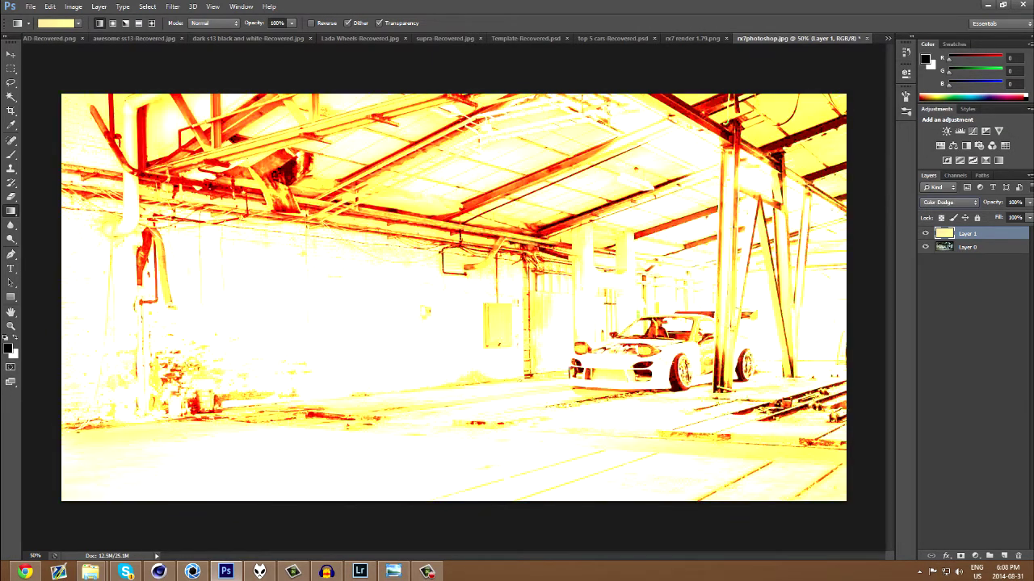
{"action": "key", "text": "Down"}
{"action": "key", "text": "Down"}
{"action": "key", "text": "Down"}
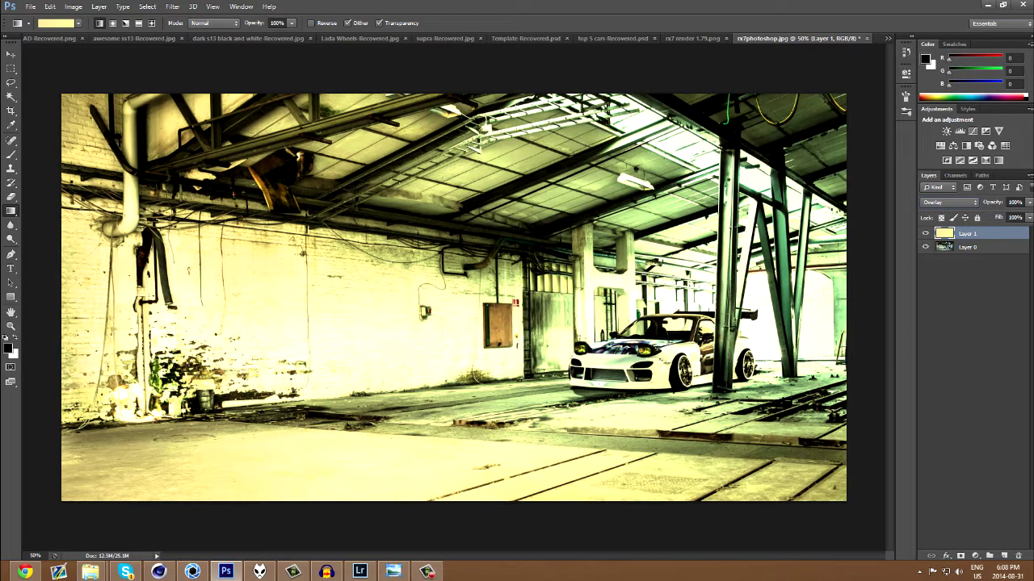
{"action": "key", "text": "Down"}
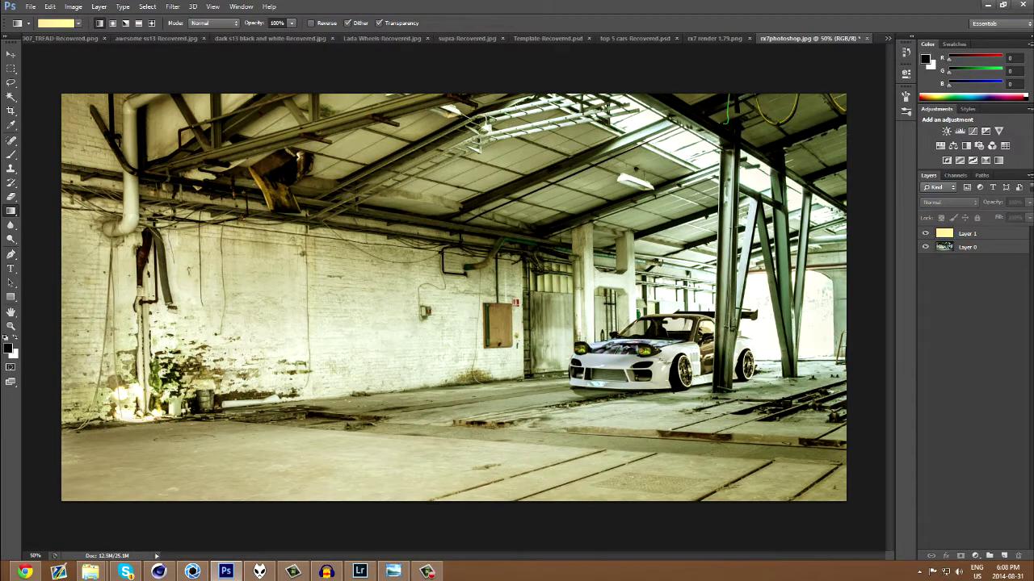
Lower the gradient layer's opacity to about 27% and deselect the layer
{"action": "left_click_drag", "start_coordinate": [1029, 216], "coordinate": [989, 216]}
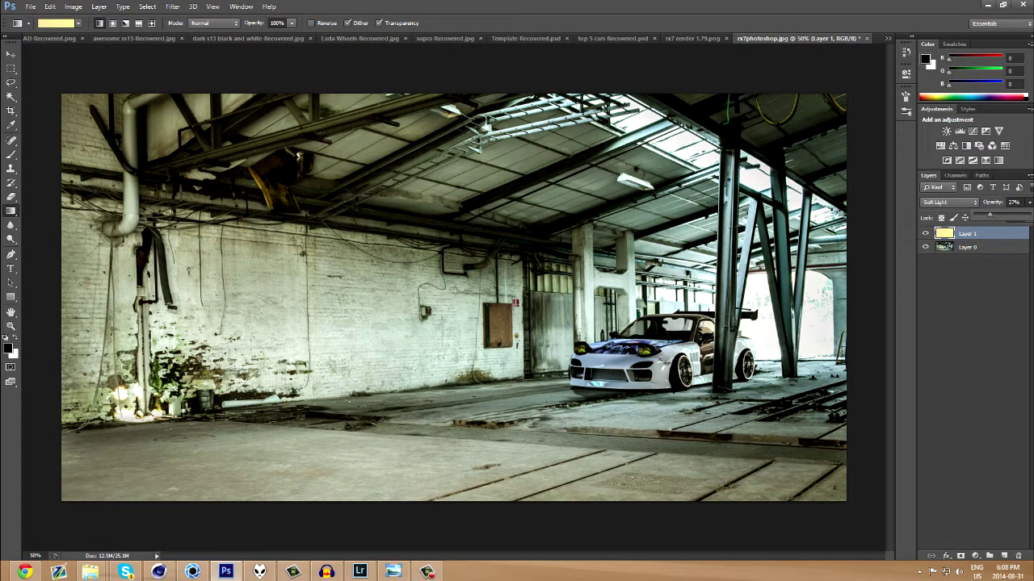
{"action": "left_click", "coordinate": [973, 283]}
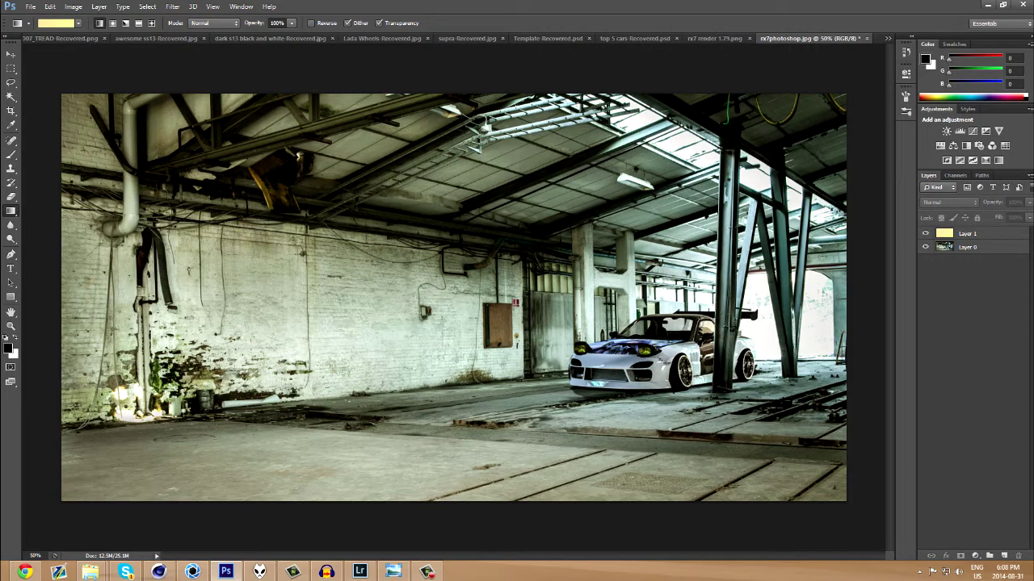
{"action": "key", "text": "ctrl+minus"}
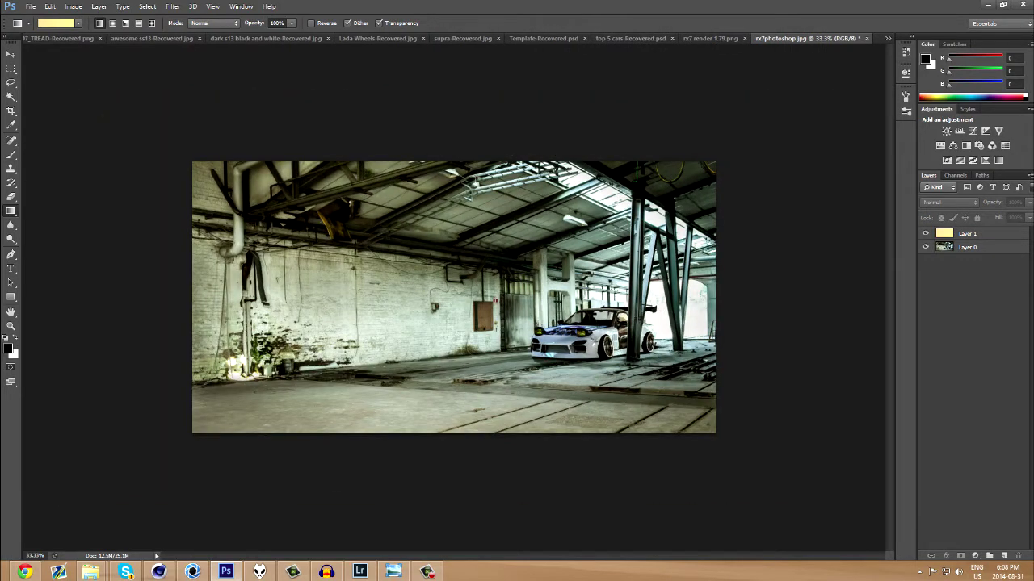
{"action": "key", "text": "ctrl+plus"}
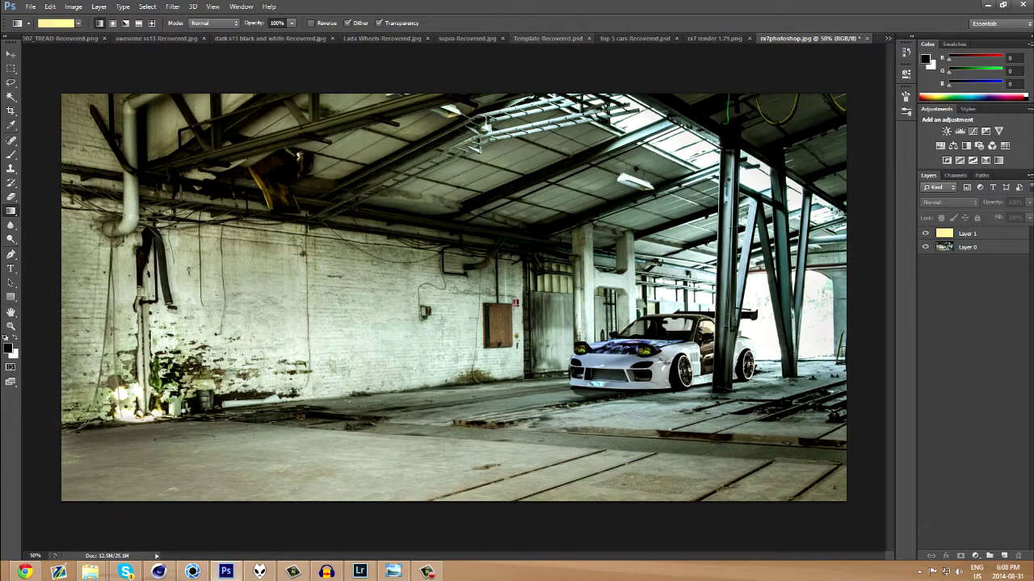
Copy the MagfedLove Logooo and Late Logo 2 layers together from supra-Recovered.jpg into rx7 render 1.79.png
{"action": "left_click", "coordinate": [467, 38]}
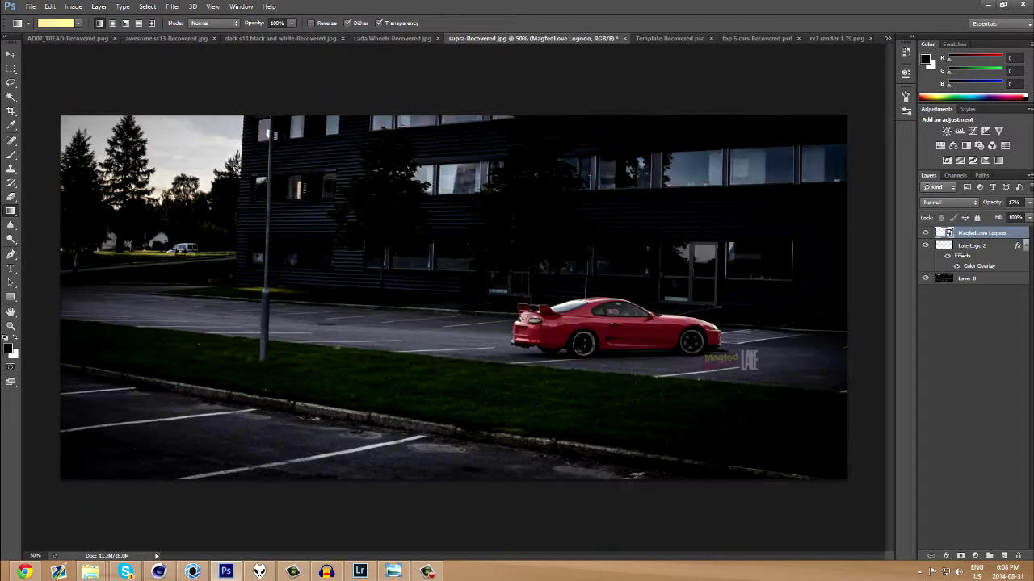
{"action": "left_click", "coordinate": [981, 245], "text": "shift"}
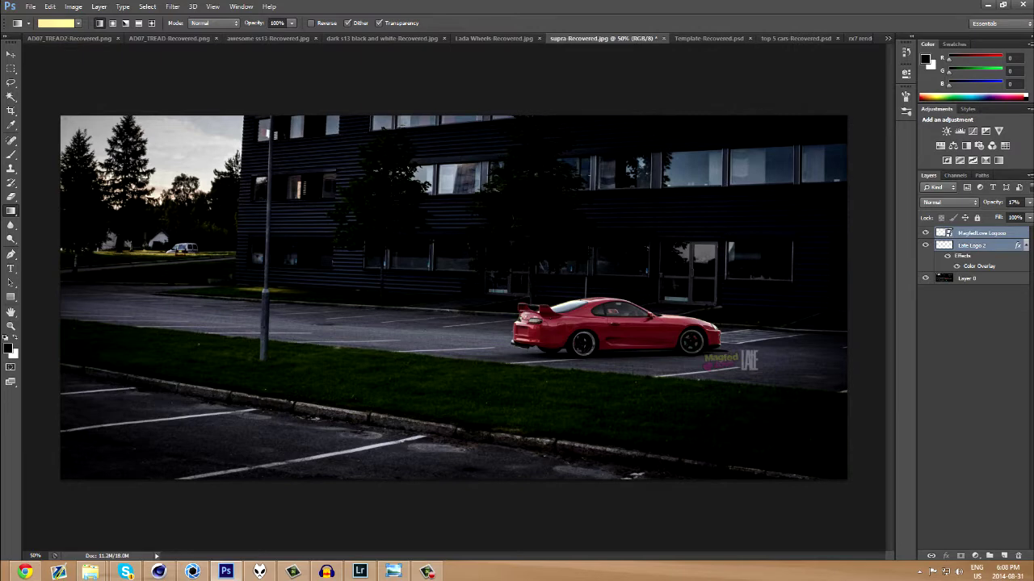
{"action": "key", "text": "v"}
{"action": "left_click_drag", "start_coordinate": [731, 361], "coordinate": [747, 168]}
{"action": "left_click_drag", "start_coordinate": [832, 79], "coordinate": [869, 55]}
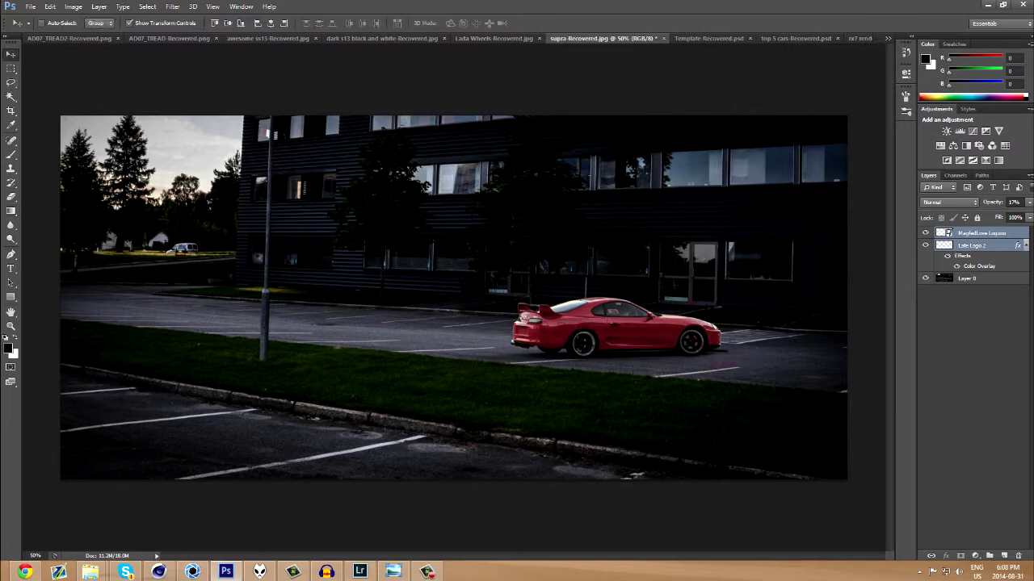
{"action": "left_click", "coordinate": [859, 37]}
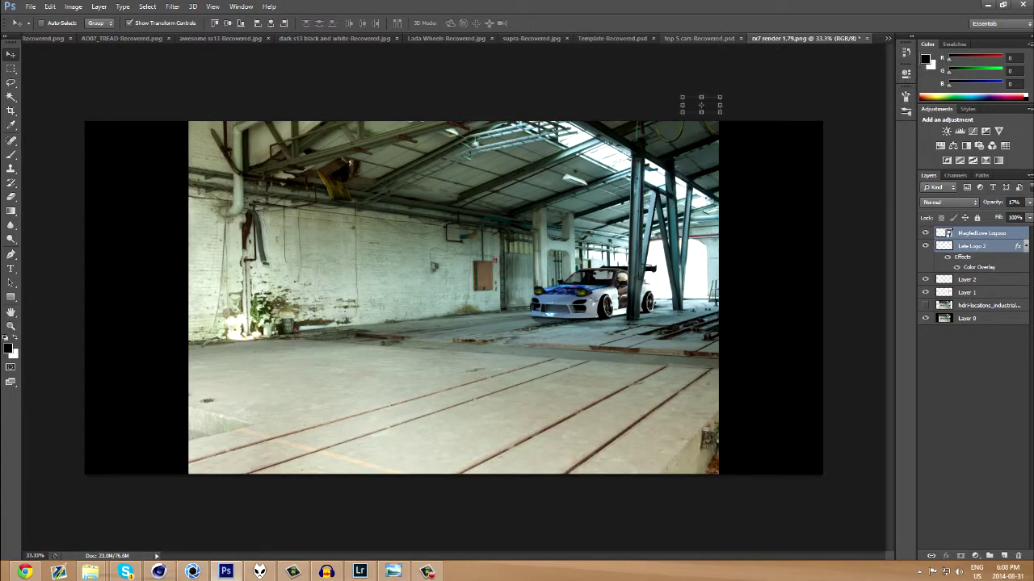
Close top 5 cars-Recovered.psd and bring up rx7photoshop.jpg
{"action": "left_click", "coordinate": [699, 38]}
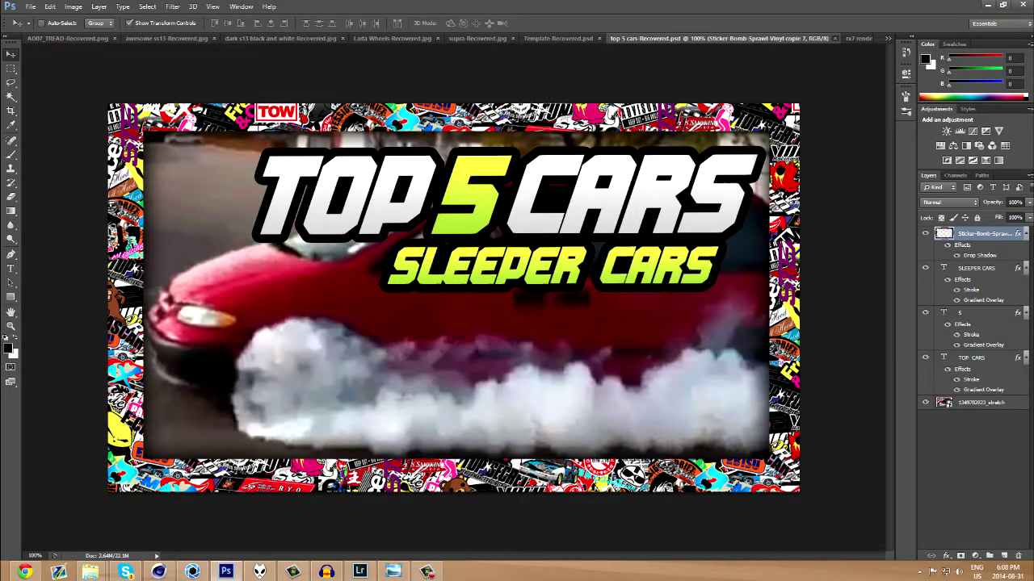
{"action": "key", "text": "ctrl+w"}
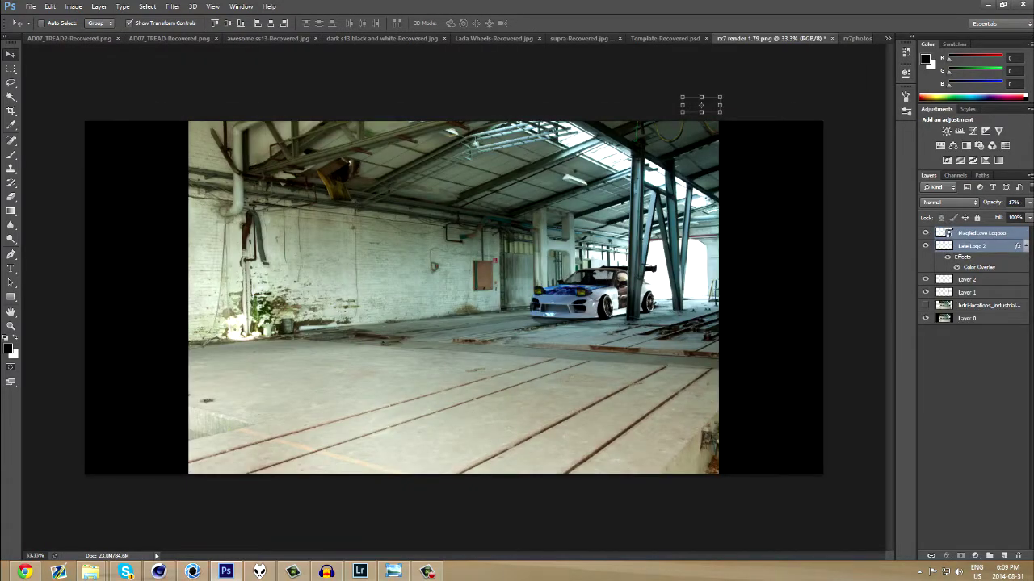
{"action": "left_click", "coordinate": [857, 38]}
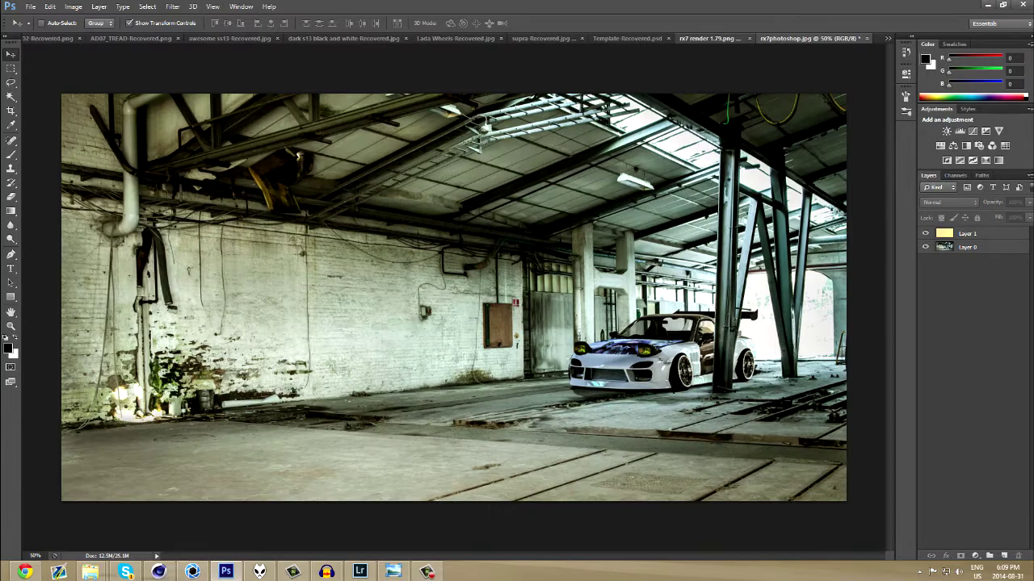
Copy both logo layers from rx7 render 1.79.png into rx7photoshop.jpg, placing them beside the car's front bumper, and deselect them
{"action": "left_click", "coordinate": [707, 38]}
{"action": "left_click_drag", "start_coordinate": [701, 105], "coordinate": [449, 297]}
{"action": "left_click_drag", "start_coordinate": [711, 252], "coordinate": [802, 303]}
{"action": "left_click", "coordinate": [973, 404]}
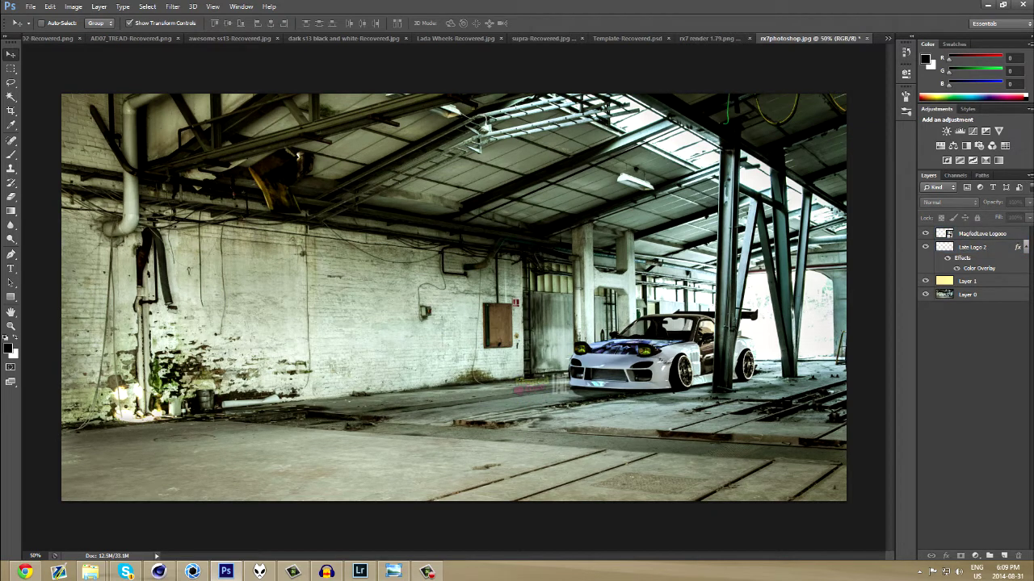